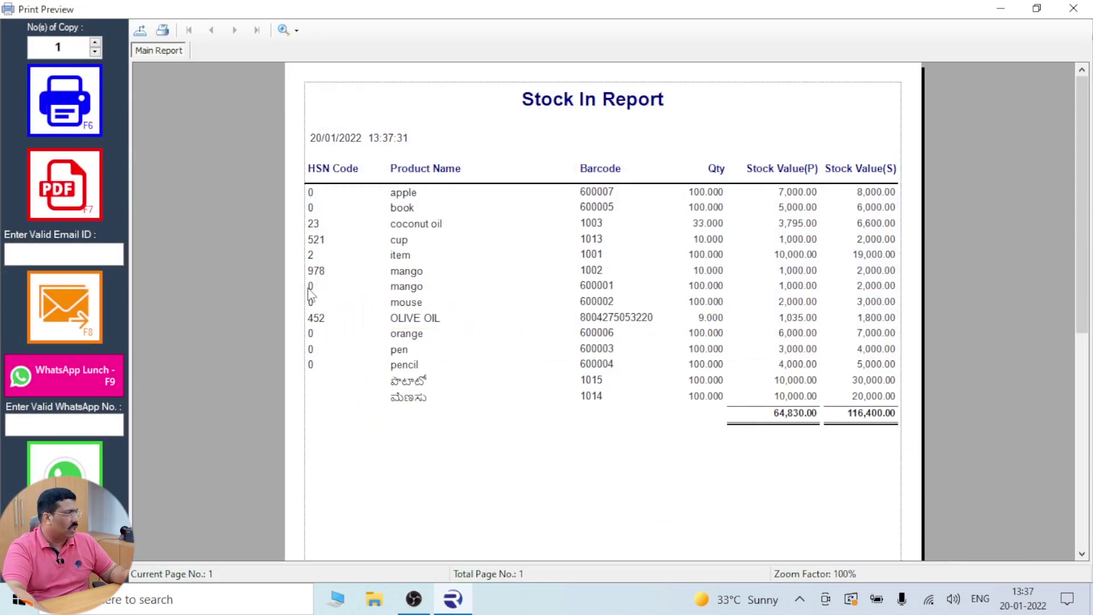
# Close the stock report preview and the Stock In And Out Report window, and open the Products import/export window
pyautogui.click(1073, 8)
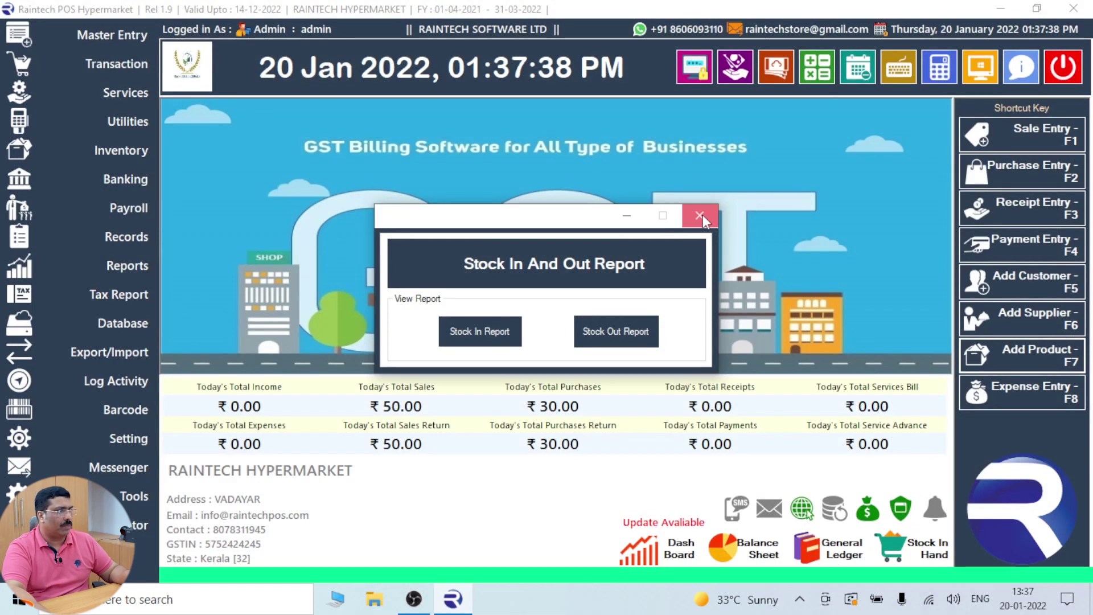
pyautogui.click(700, 215)
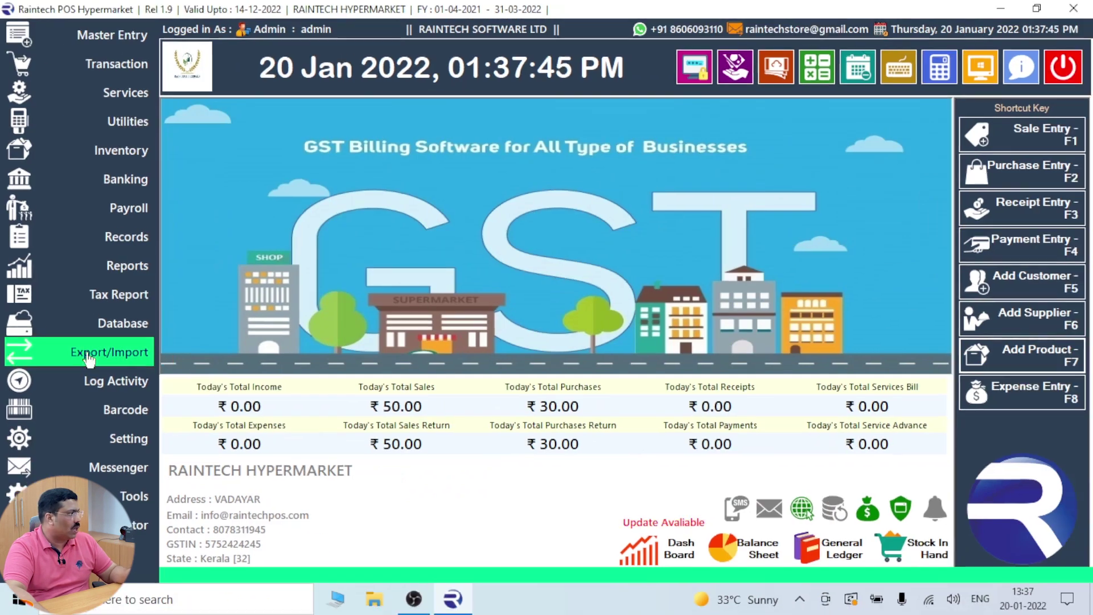
pyautogui.click(173, 374)
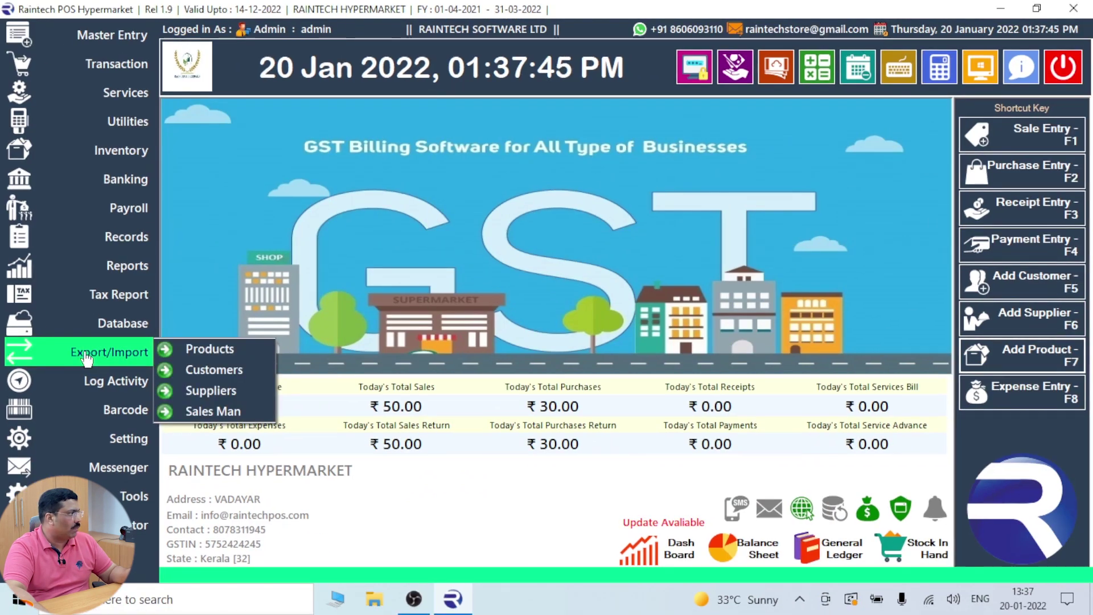
pyautogui.click(193, 349)
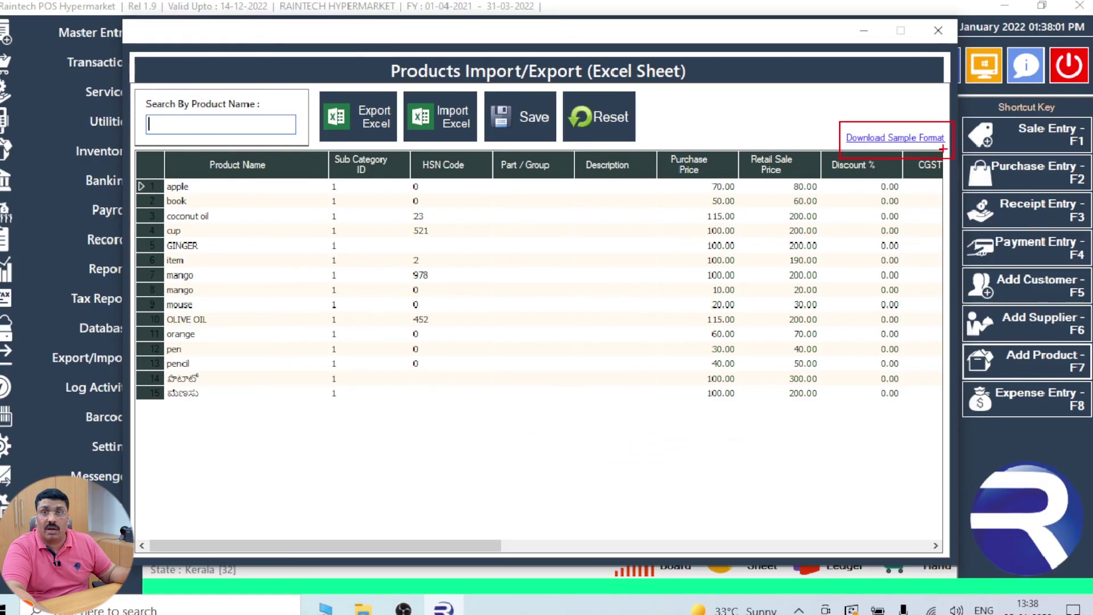
# Download the sample product import format to the Desktop folder
pyautogui.click(999, 161)
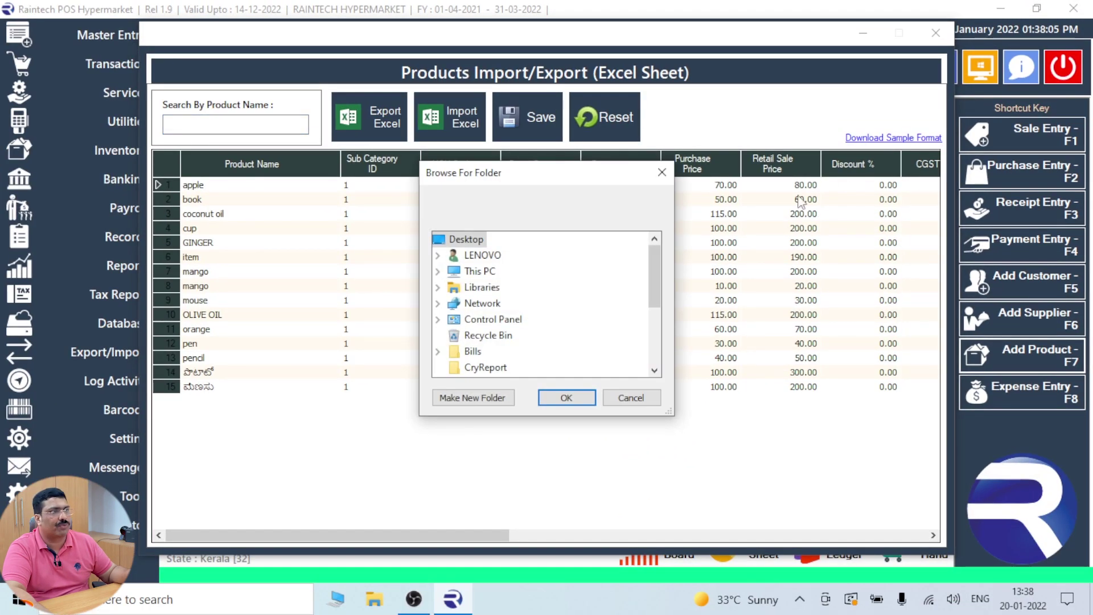
pyautogui.click(480, 272)
pyautogui.click(488, 272)
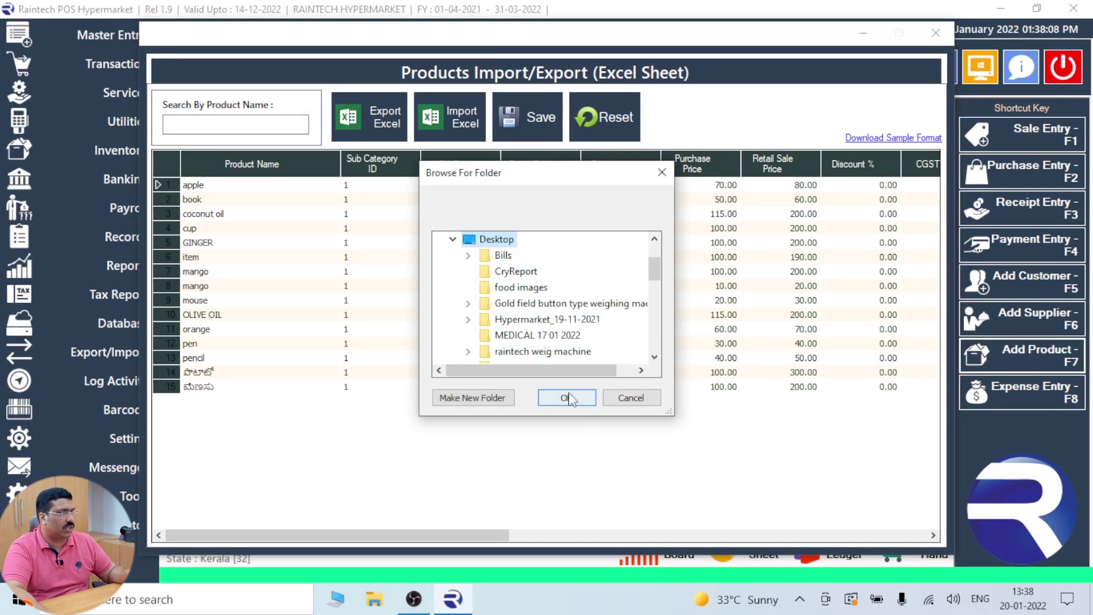
pyautogui.click(566, 397)
pyautogui.click(597, 360)
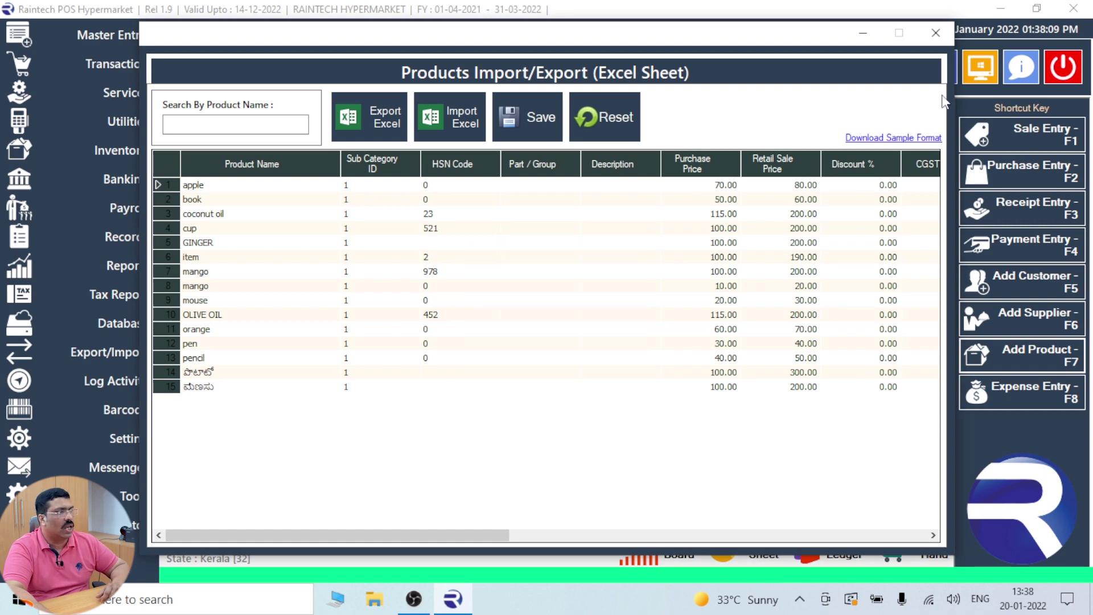
# Close the Products Import/Export window and open Product_Format.xls from the desktop in Excel
pyautogui.click(935, 33)
pyautogui.press('super+d')
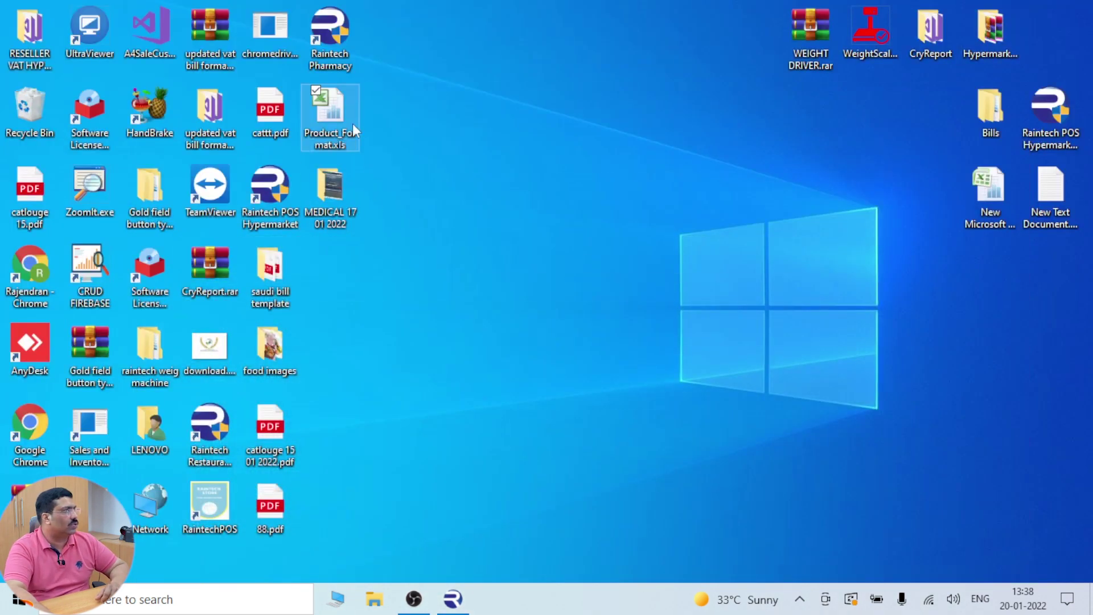
pyautogui.moveTo(353, 125); pyautogui.dragTo(348, 285)
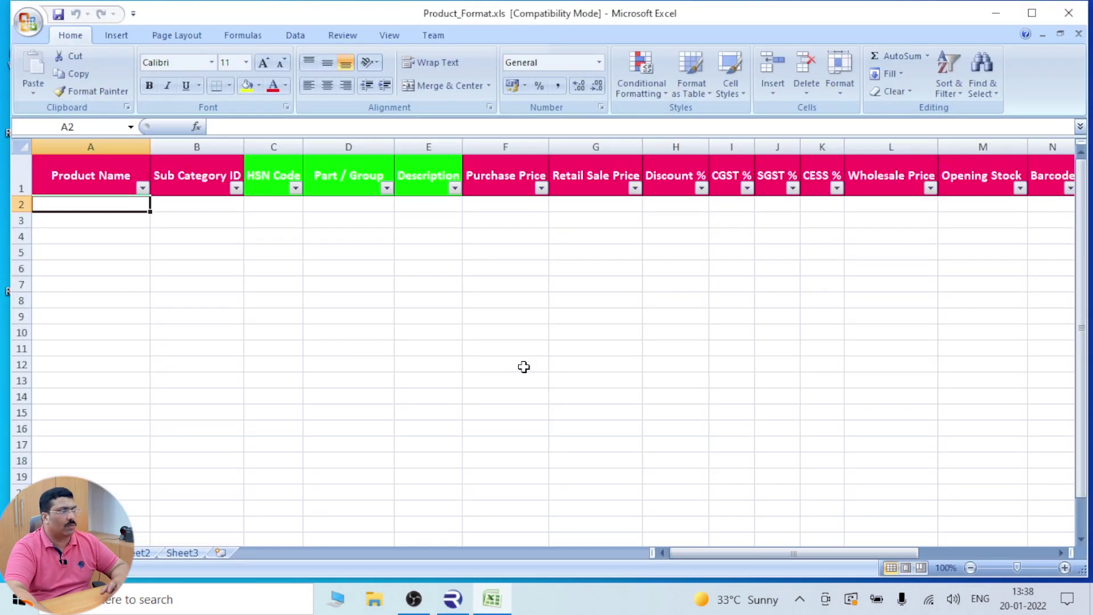
pyautogui.click(453, 348)
# Enter the product names mug, bag, perse, tv, monitor and ups in cells A2 to A7
pyautogui.click(108, 207)
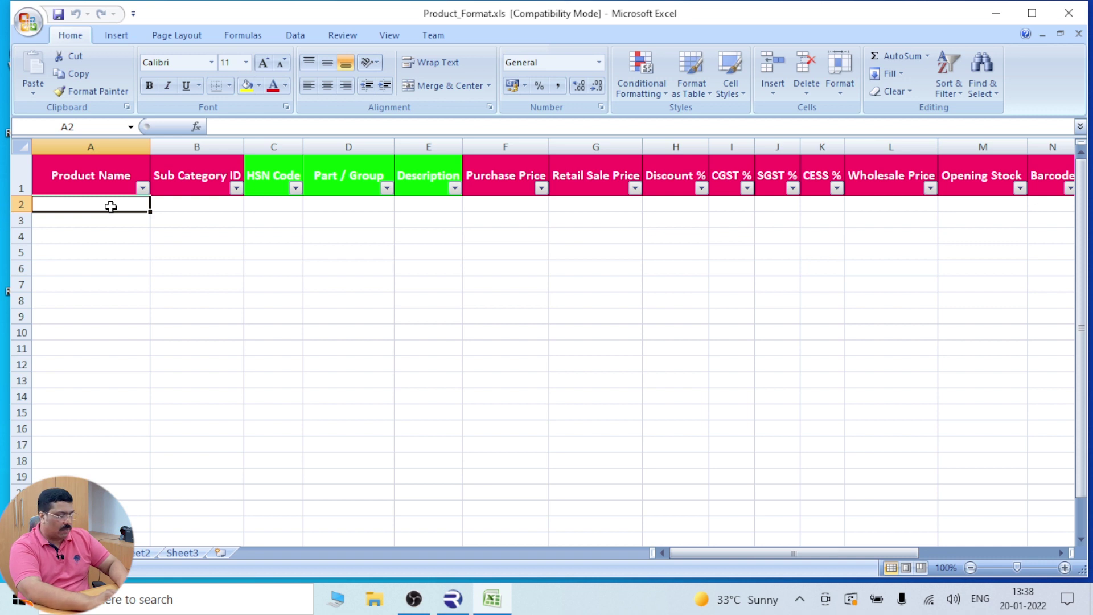
pyautogui.write('mug')
pyautogui.press('Return')
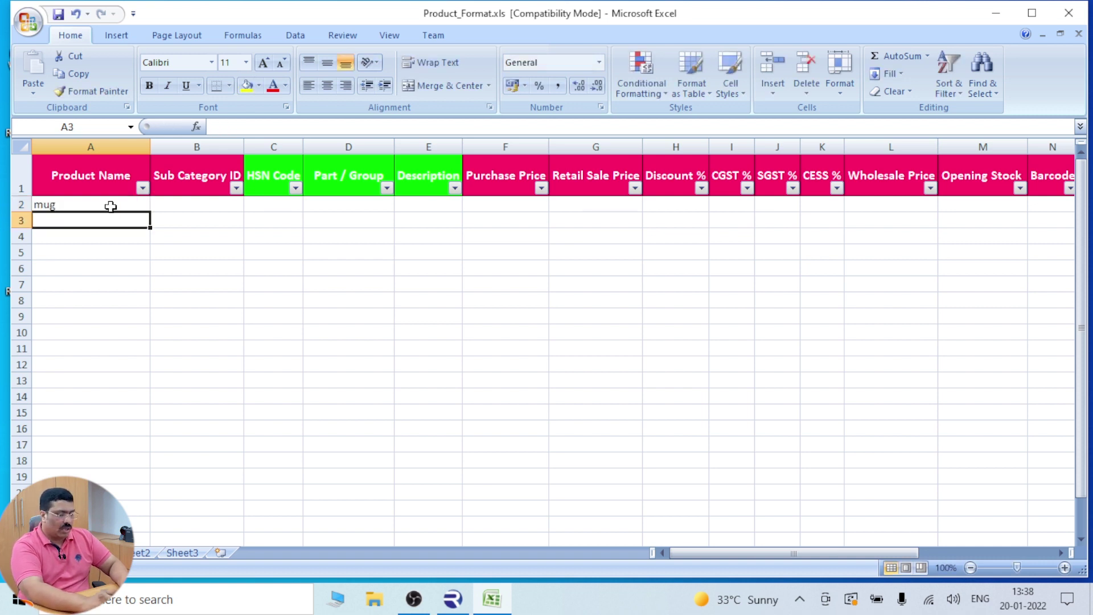
pyautogui.write('bag')
pyautogui.press('Return')
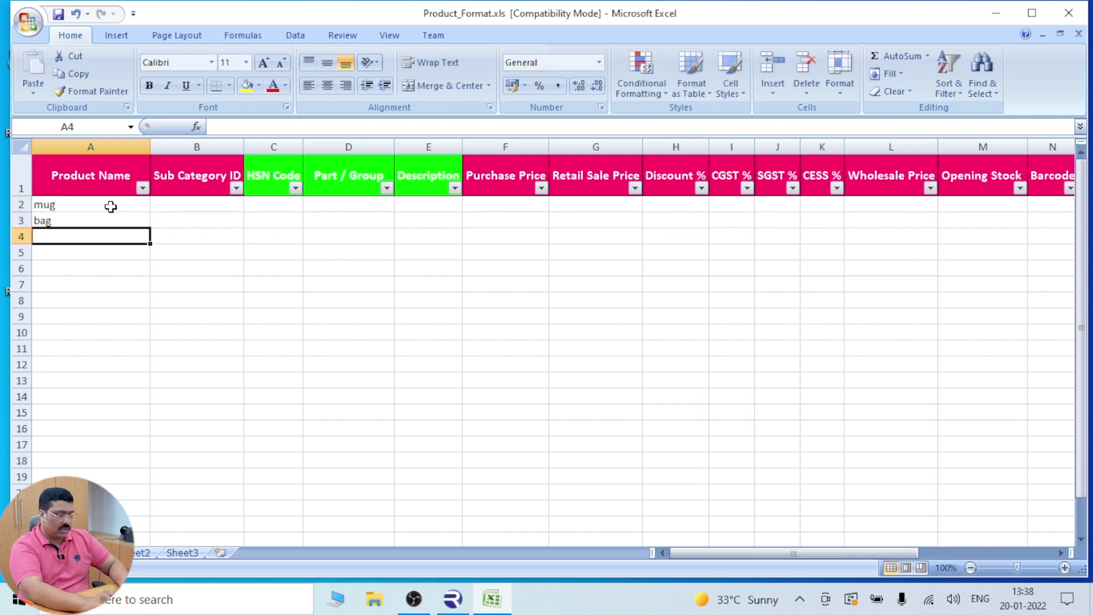
pyautogui.write('perse')
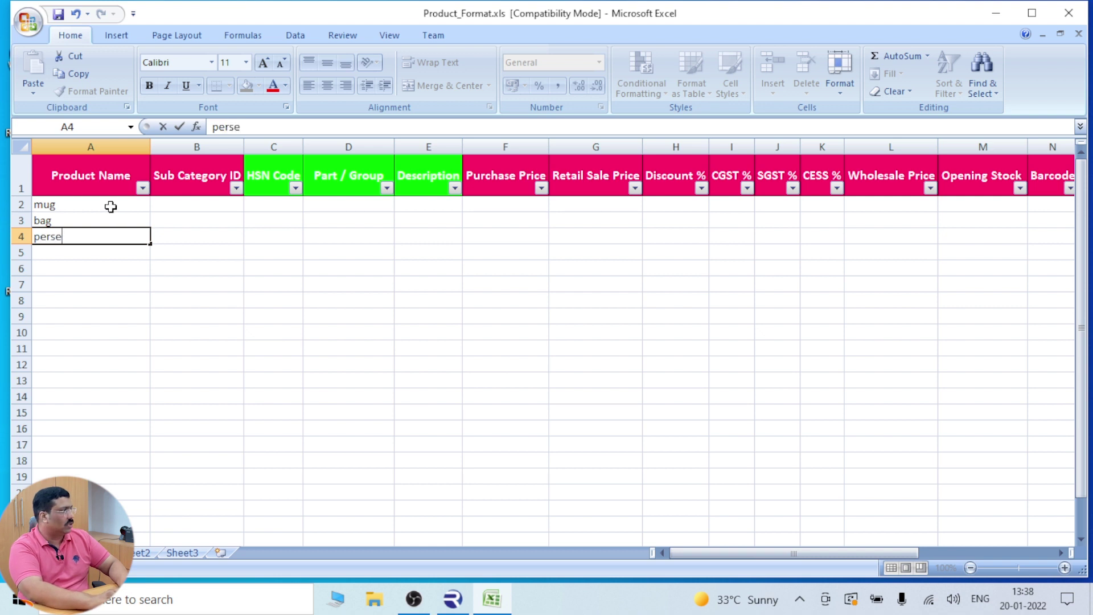
pyautogui.press('Return')
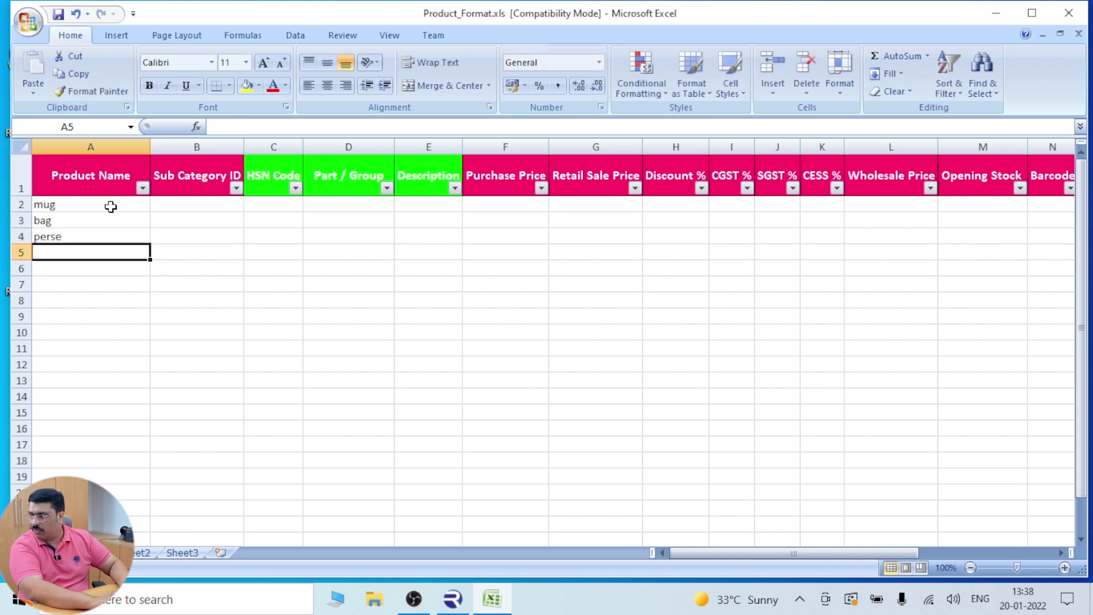
pyautogui.write('tv')
pyautogui.press('Return')
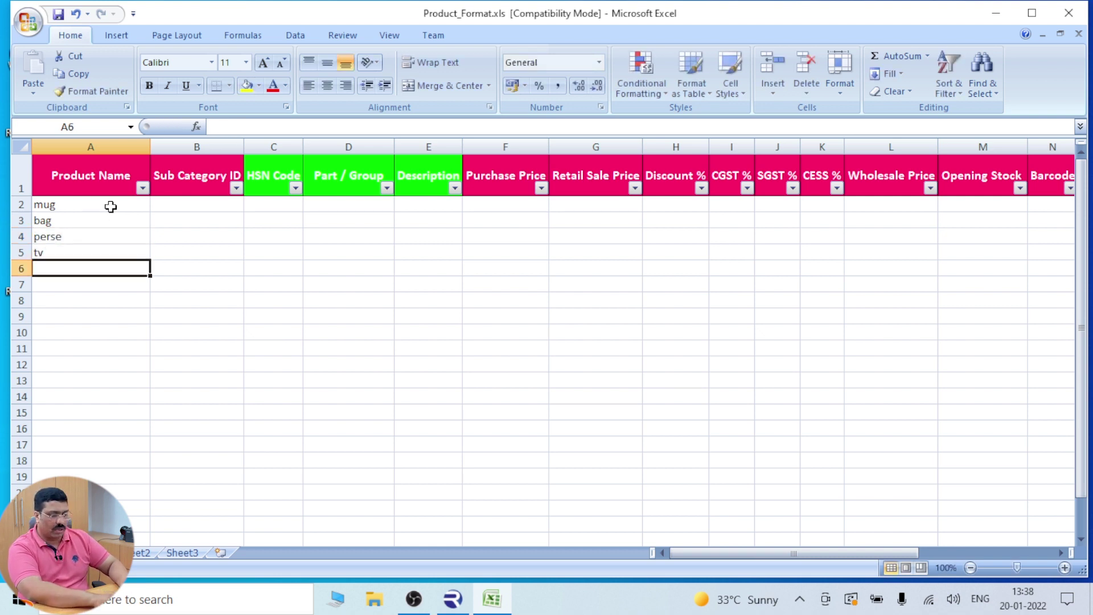
pyautogui.write('monitor')
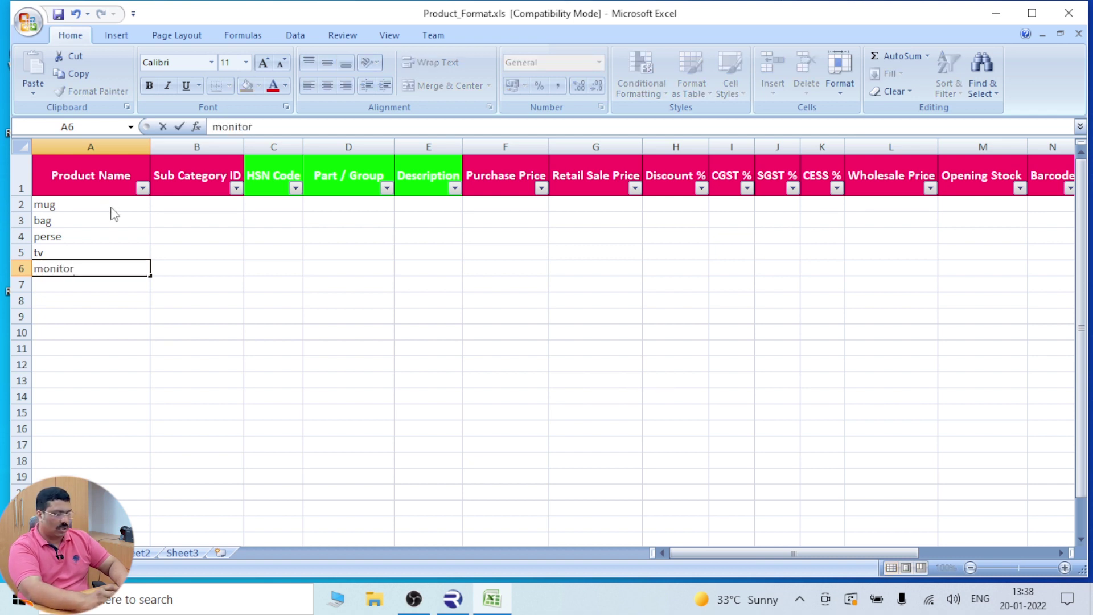
pyautogui.press('Return')
pyautogui.write('ups')
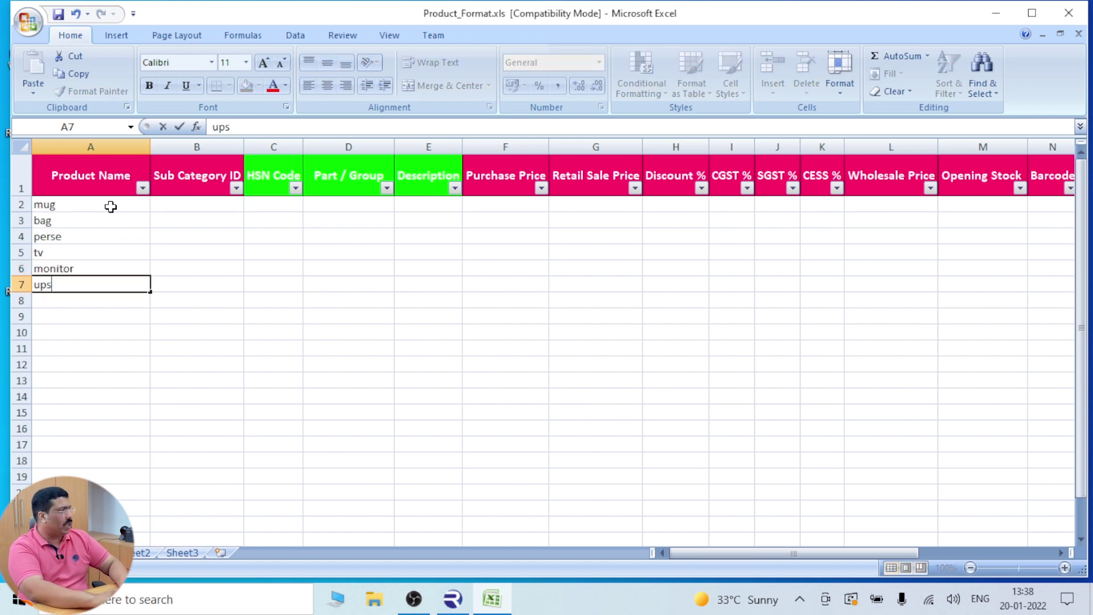
pyautogui.press('Return')
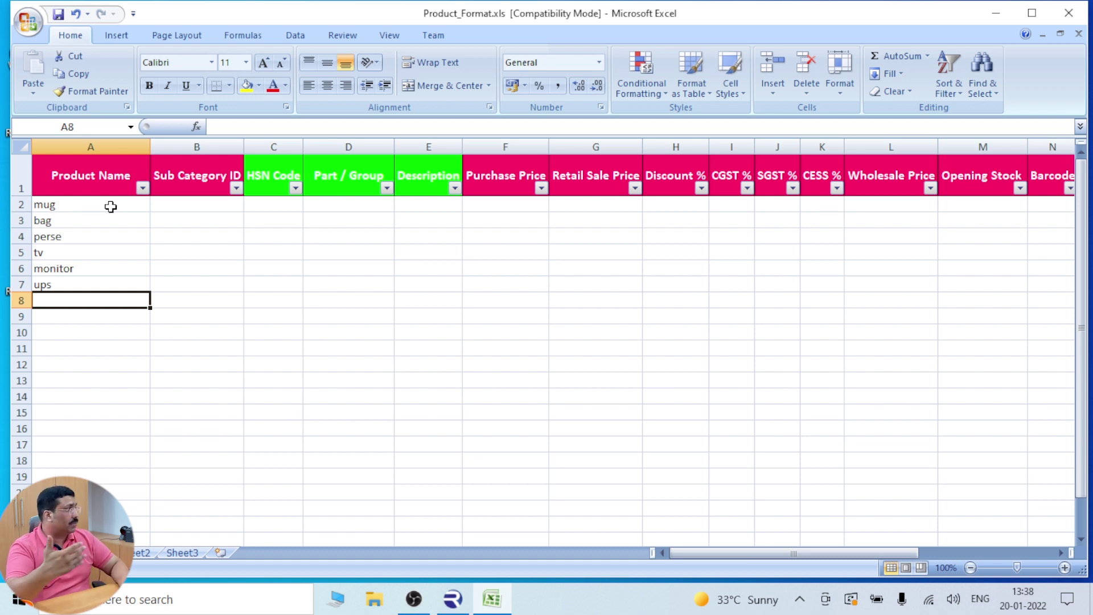
# Set the Sub Category ID to 1 for all six products by filling B2 down to B7
pyautogui.click(195, 206)
pyautogui.write('1')
pyautogui.click(224, 246)
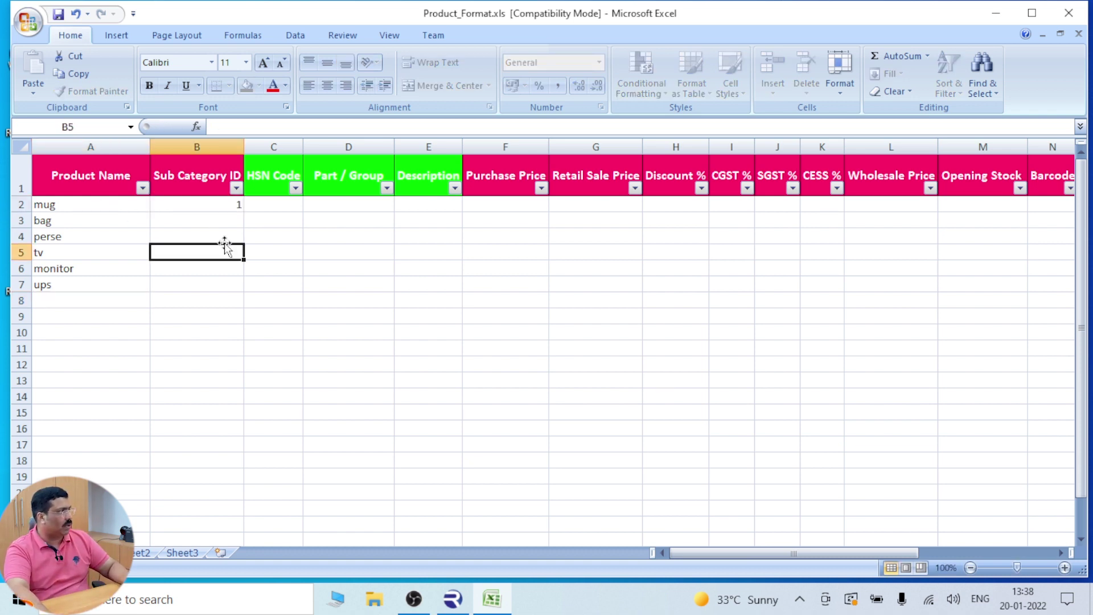
pyautogui.click(220, 211)
pyautogui.doubleClick(243, 212)
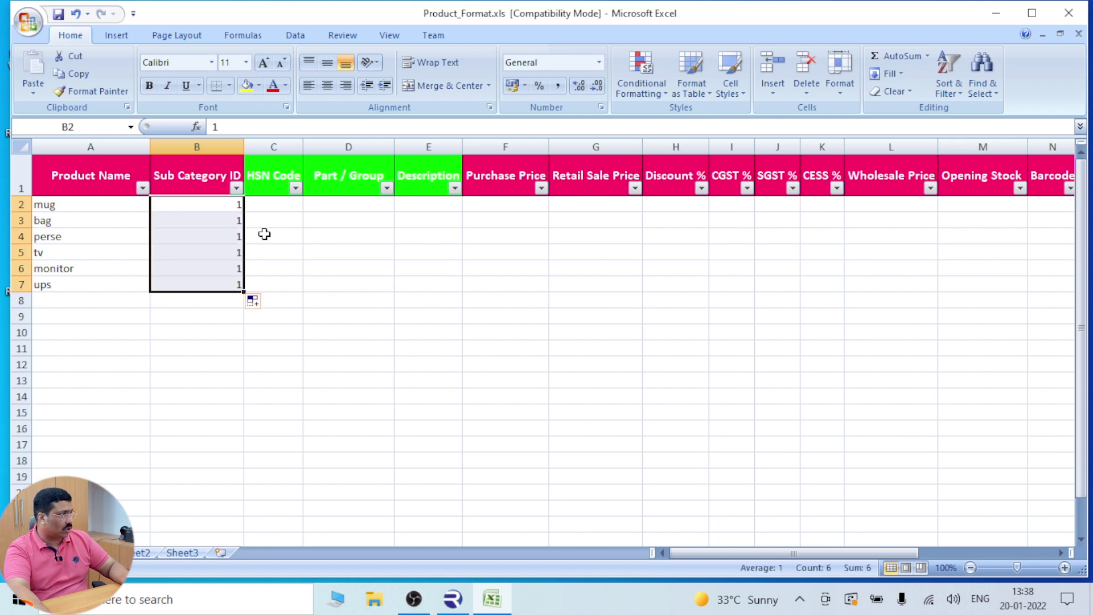
pyautogui.click(264, 233)
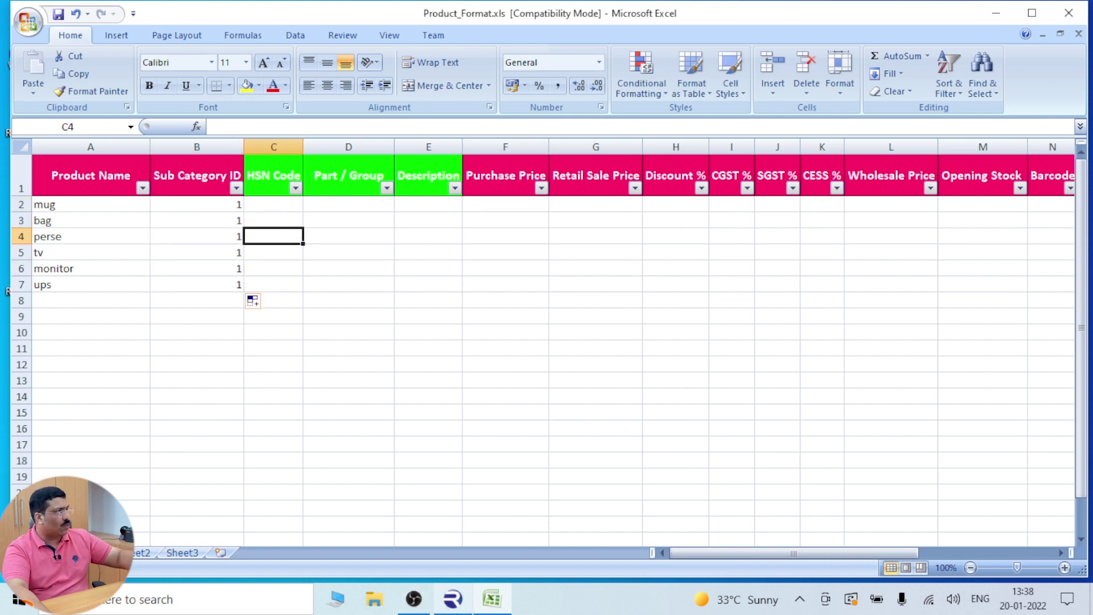
# Switch to Raintech POS, check the IDs in the Sub Category / Brand list, and return to the Excel sheet's Sub Category ID column
pyautogui.click(451, 603)
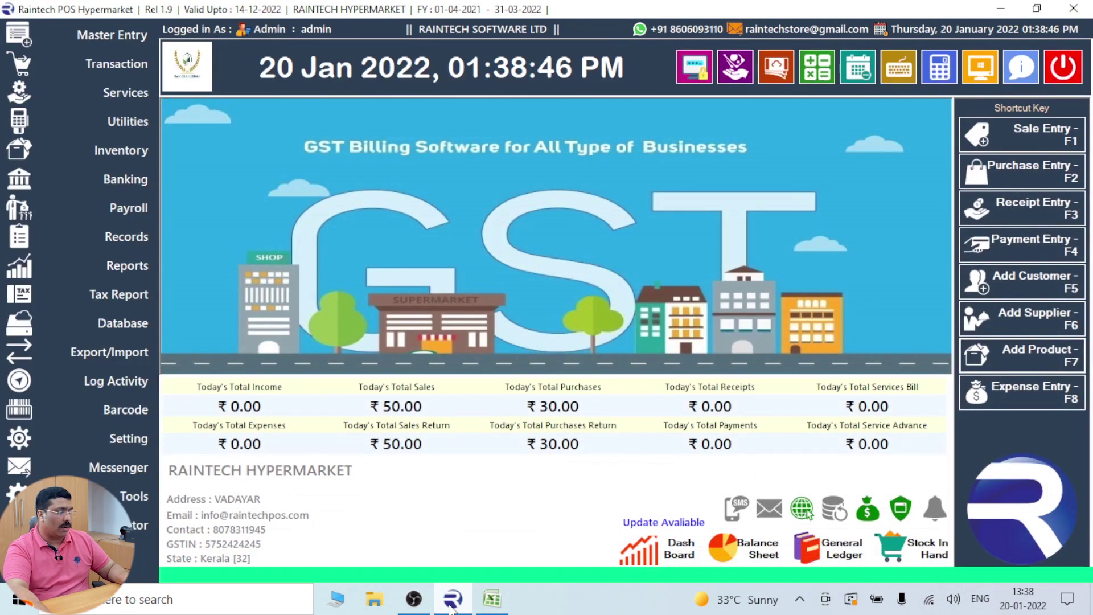
pyautogui.click(115, 42)
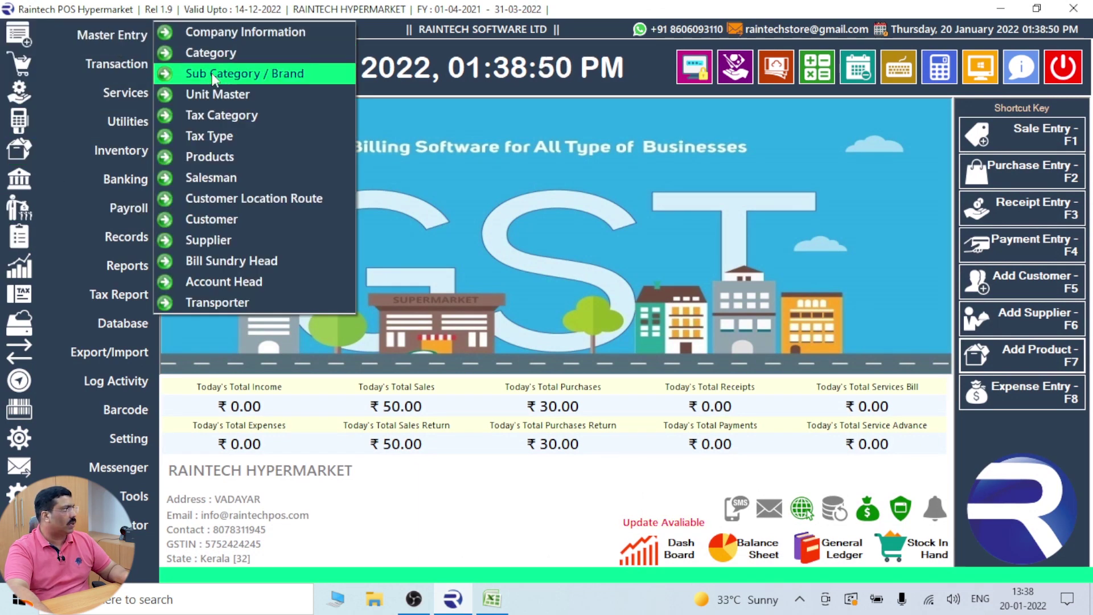
pyautogui.click(239, 74)
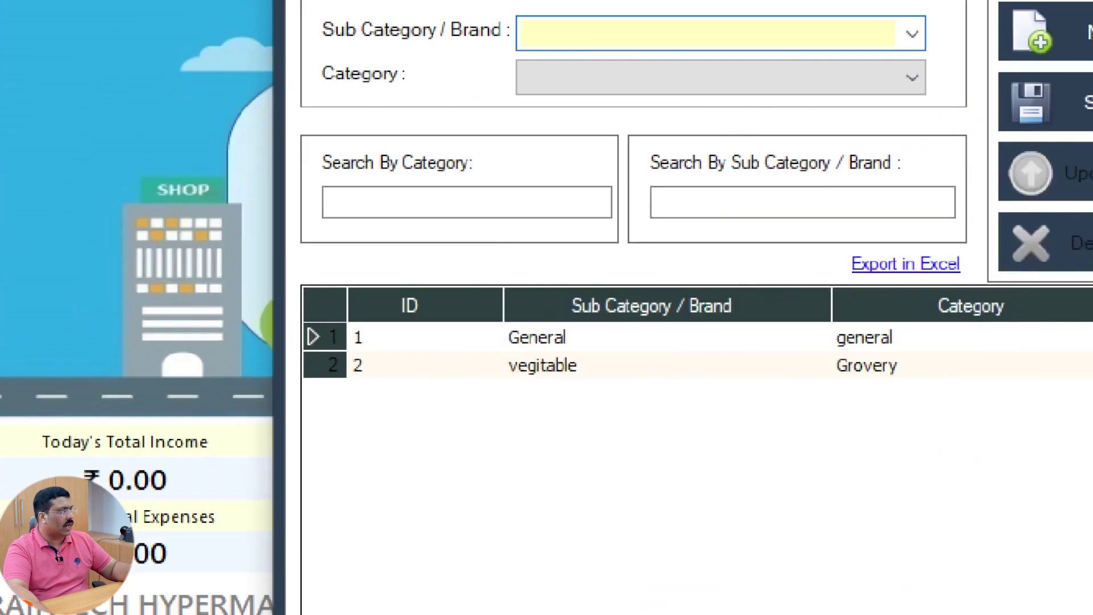
pyautogui.moveTo(346, 313); pyautogui.dragTo(365, 360)
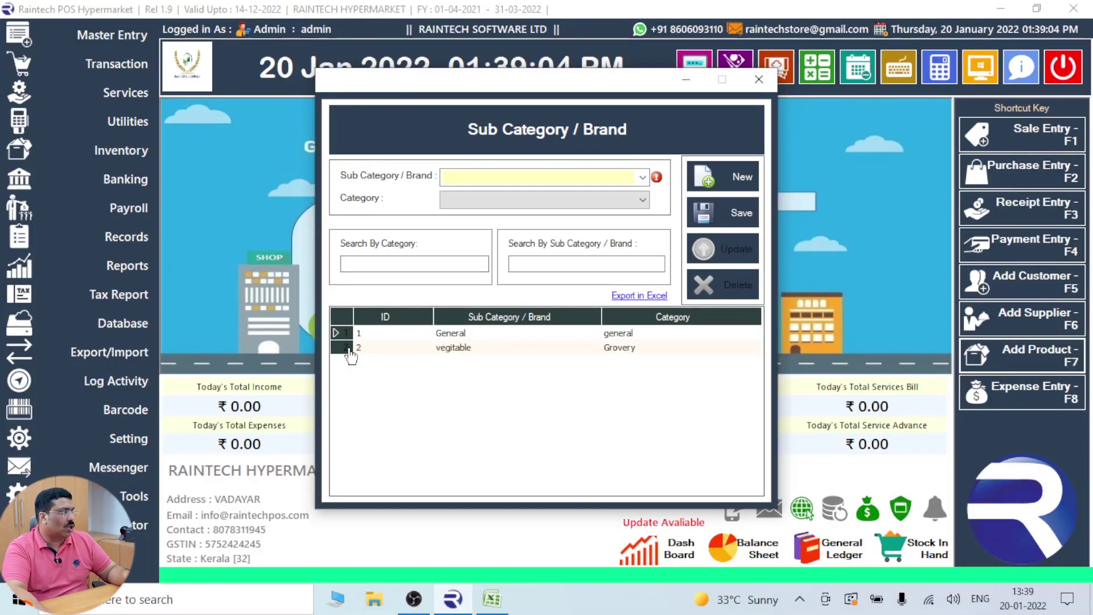
pyautogui.click(439, 351)
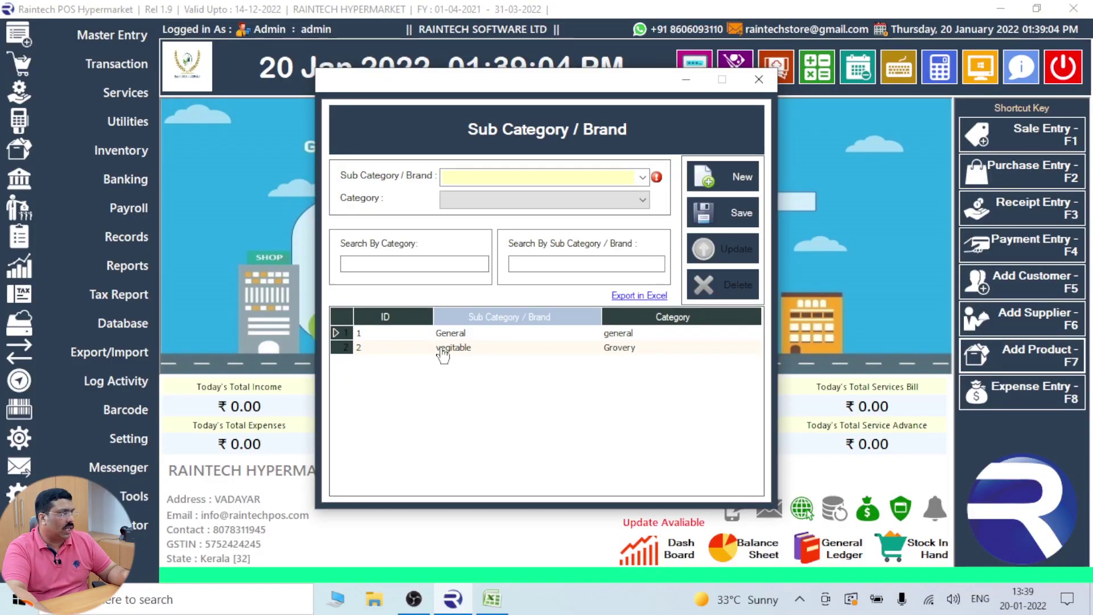
pyautogui.click(758, 79)
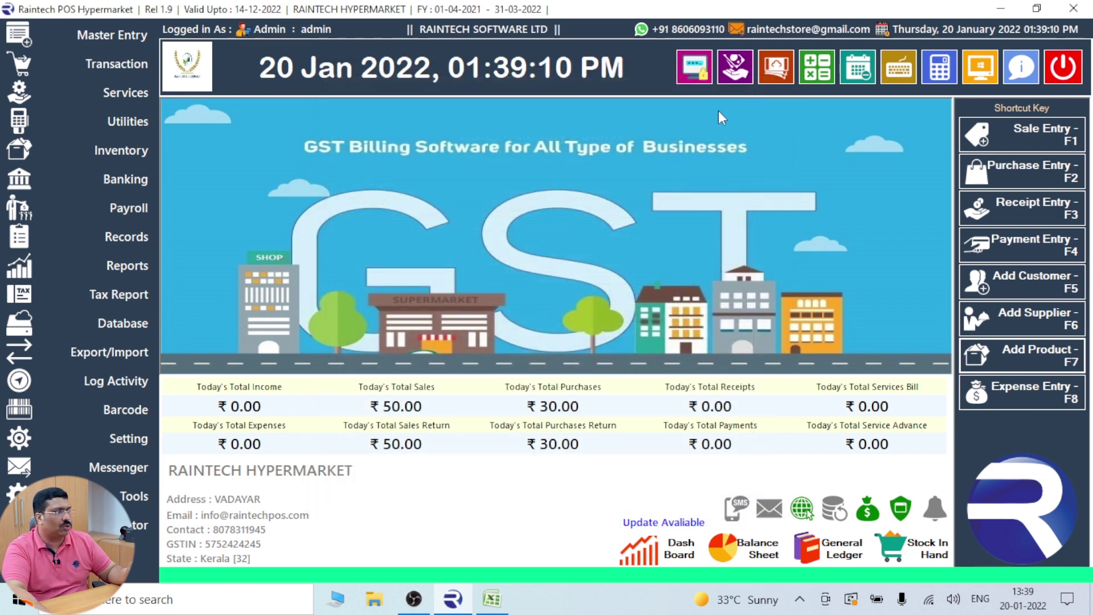
pyautogui.click(1001, 8)
pyautogui.moveTo(227, 206); pyautogui.dragTo(217, 285)
# Enter 0 as the HSN Code for all six products in cells C2 to C7
pyautogui.click(297, 202)
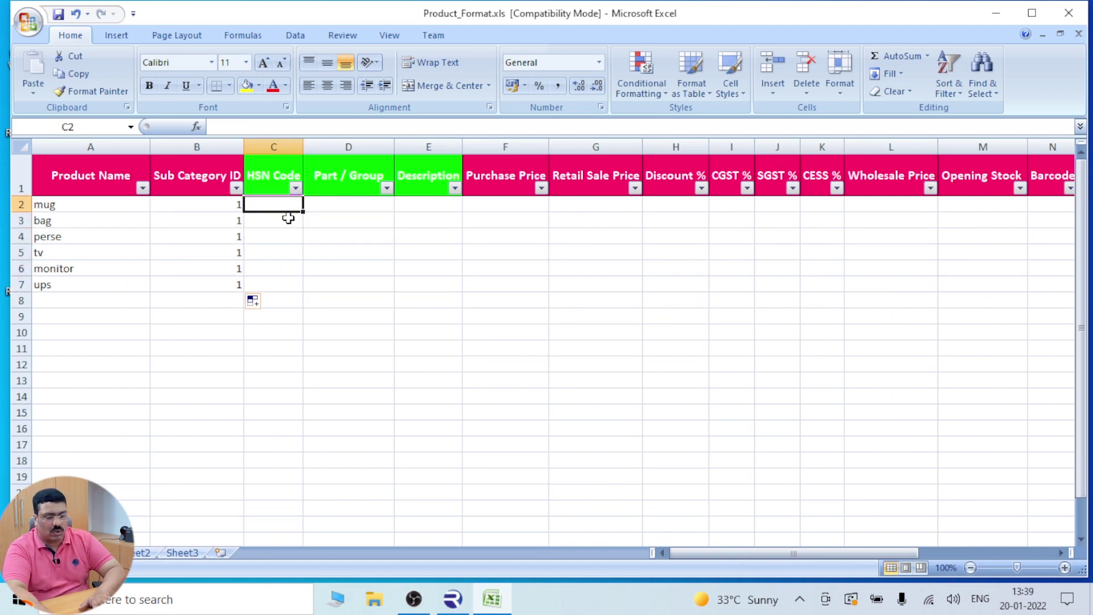
pyautogui.write('0')
pyautogui.press('Return')
pyautogui.write('0')
pyautogui.press('Return')
pyautogui.write('0')
pyautogui.press('Return')
pyautogui.write('0')
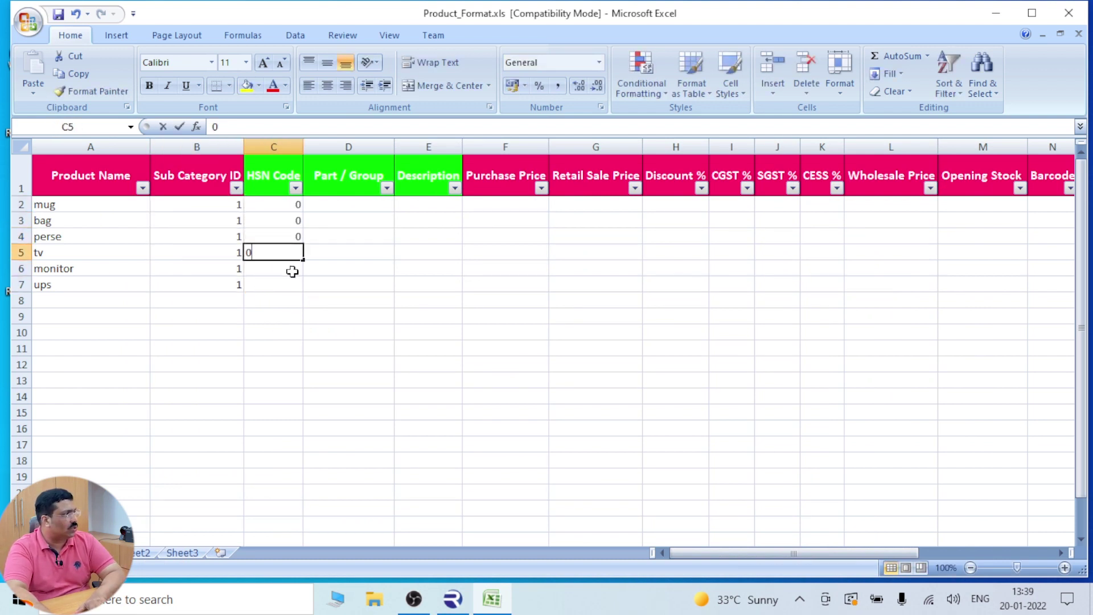
pyautogui.press('Return')
pyautogui.write('0 0')
pyautogui.click(382, 262)
pyautogui.moveTo(385, 204); pyautogui.dragTo(420, 283)
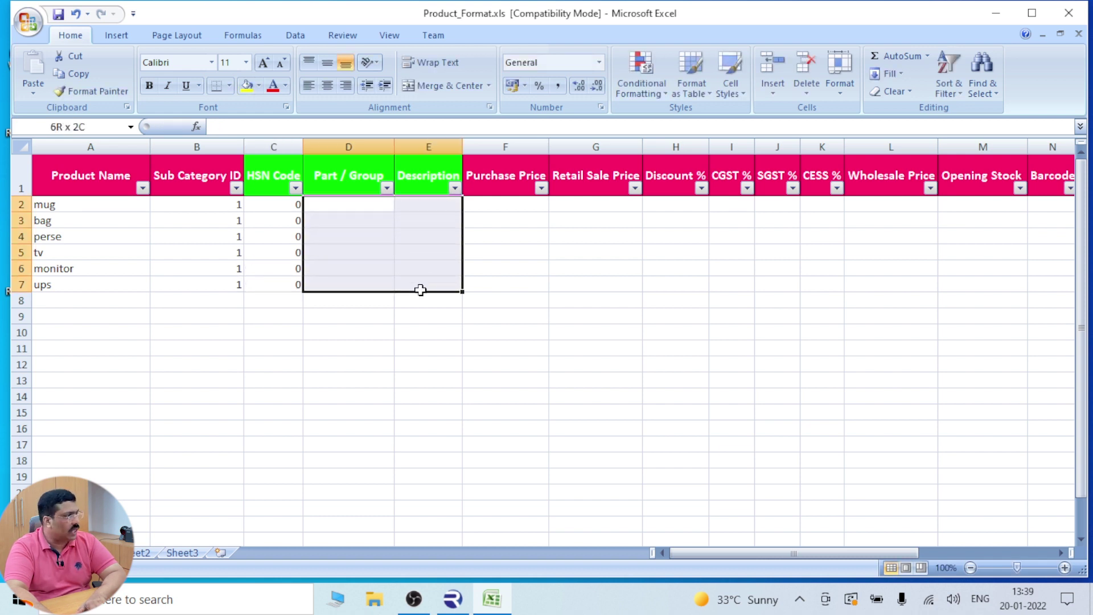
pyautogui.click(489, 199)
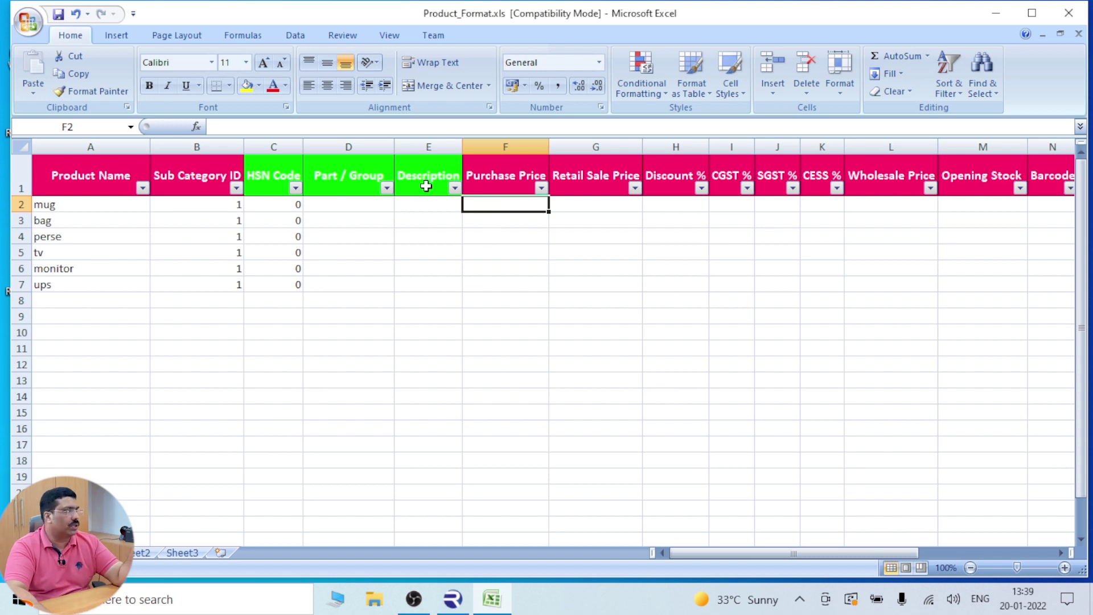
pyautogui.moveTo(387, 202); pyautogui.dragTo(415, 210)
# Enter the Purchase Prices 10, 20, 30, 45, 55 and 60 for the six products in cells F2 to F7
pyautogui.click(488, 199)
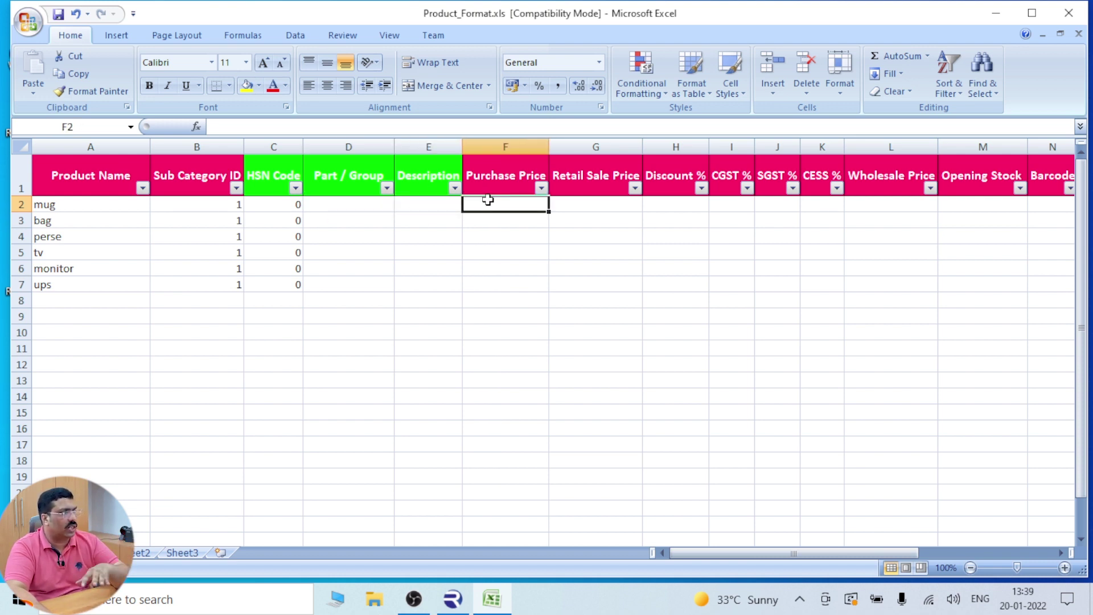
pyautogui.write('10')
pyautogui.press('Return')
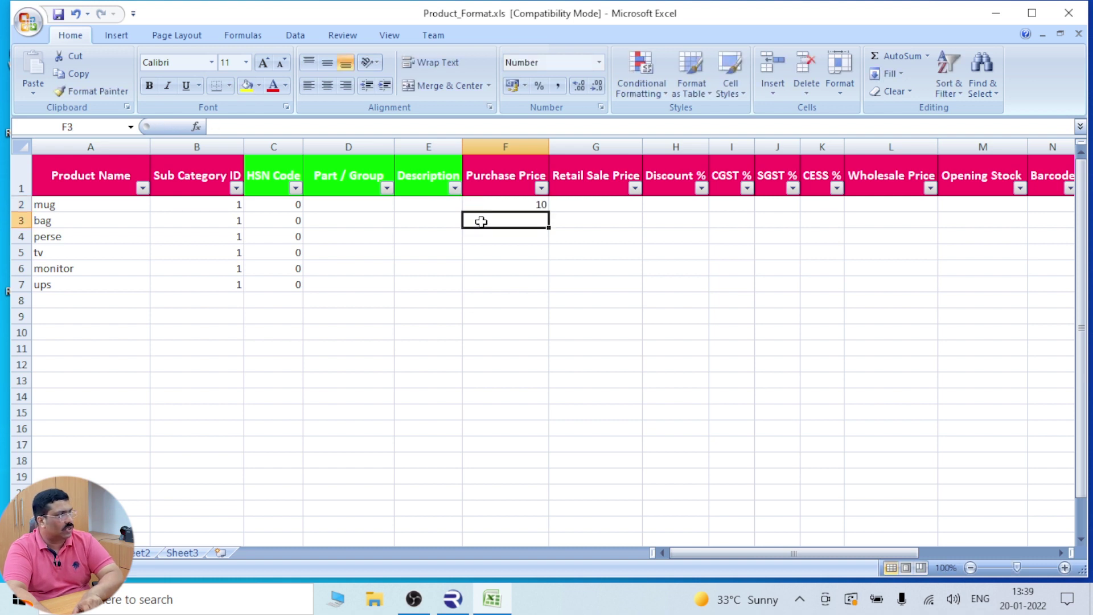
pyautogui.write('20')
pyautogui.press('Return')
pyautogui.write('30')
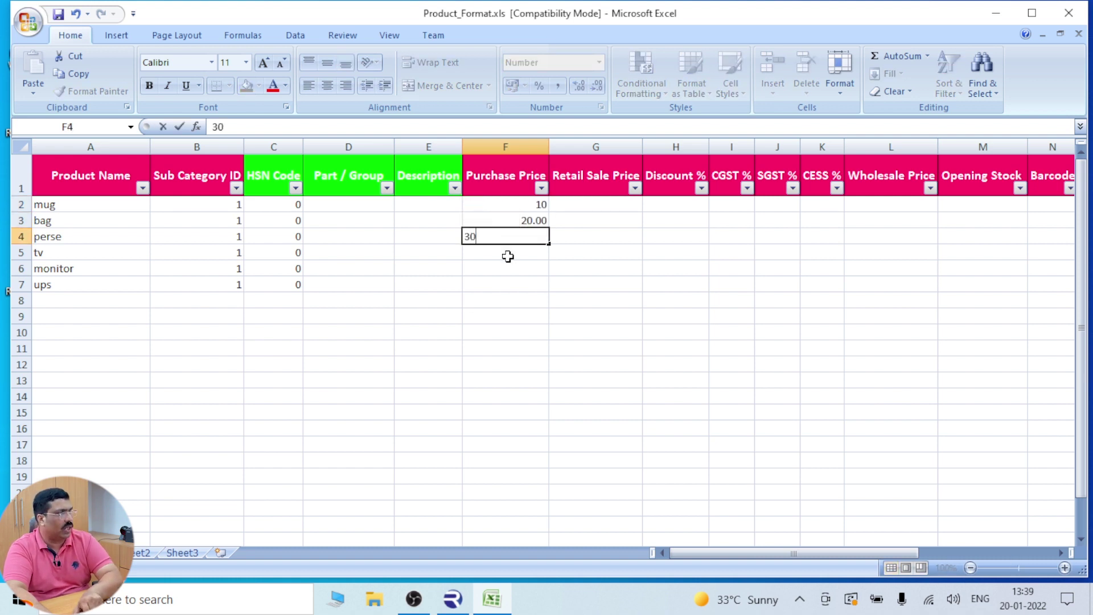
pyautogui.press('Return')
pyautogui.write('45')
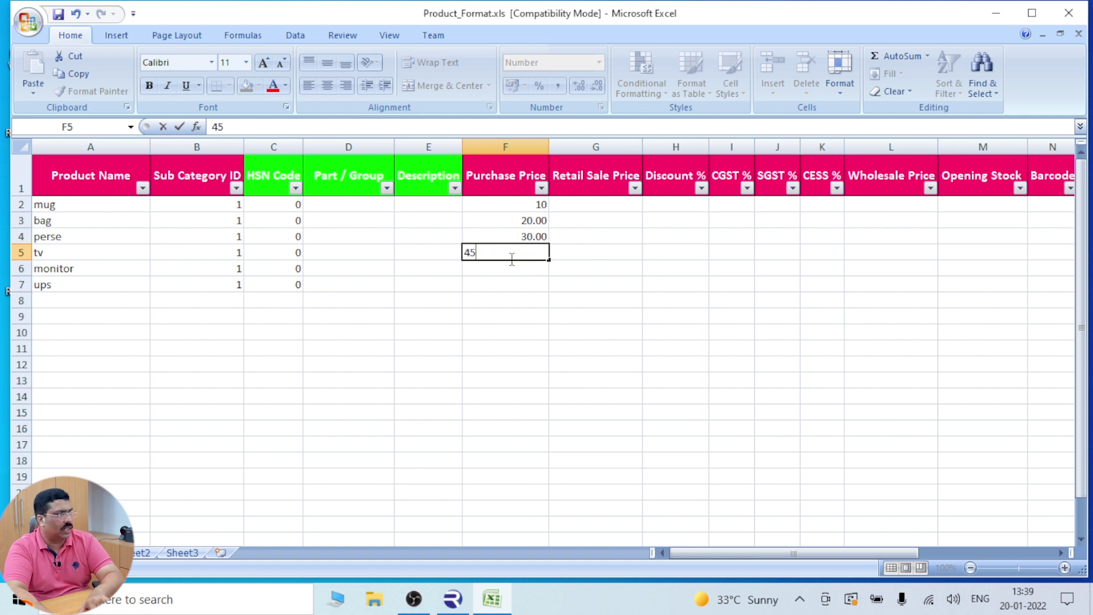
pyautogui.press('Return')
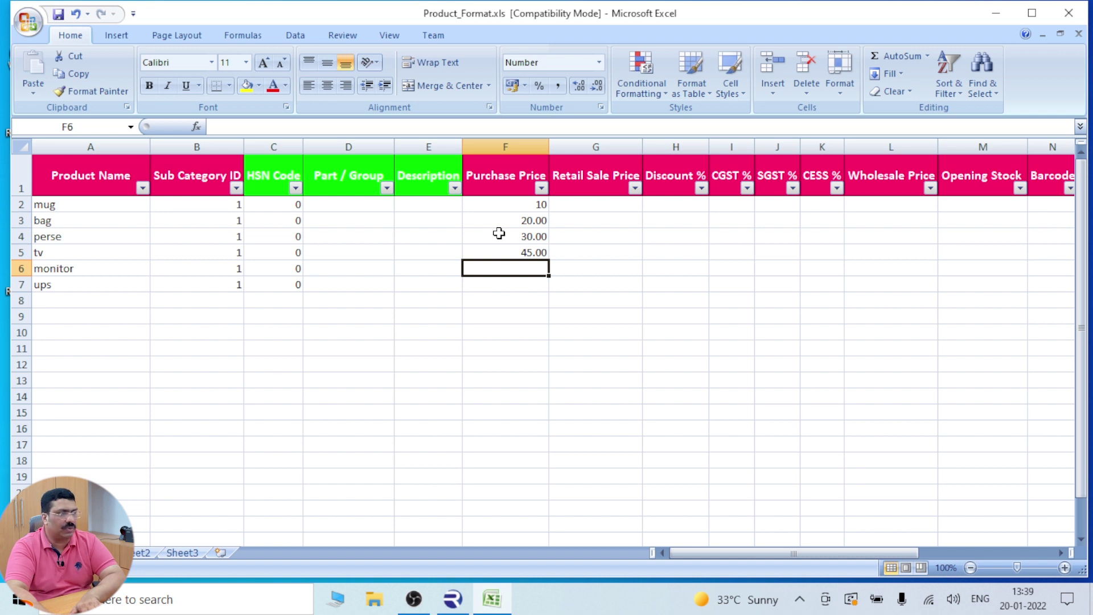
pyautogui.write('55')
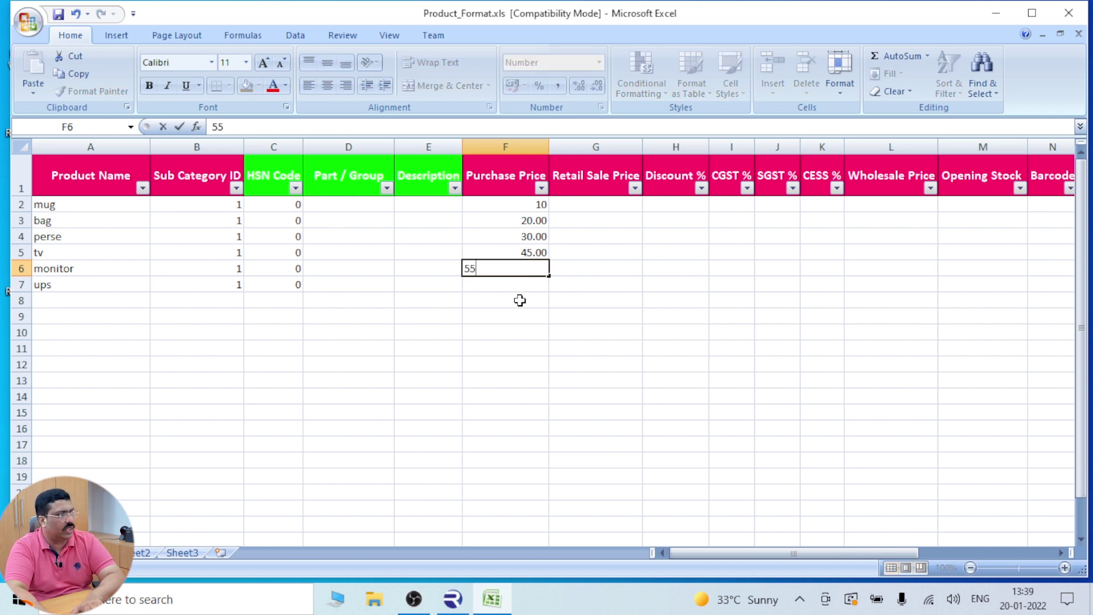
pyautogui.press('Return')
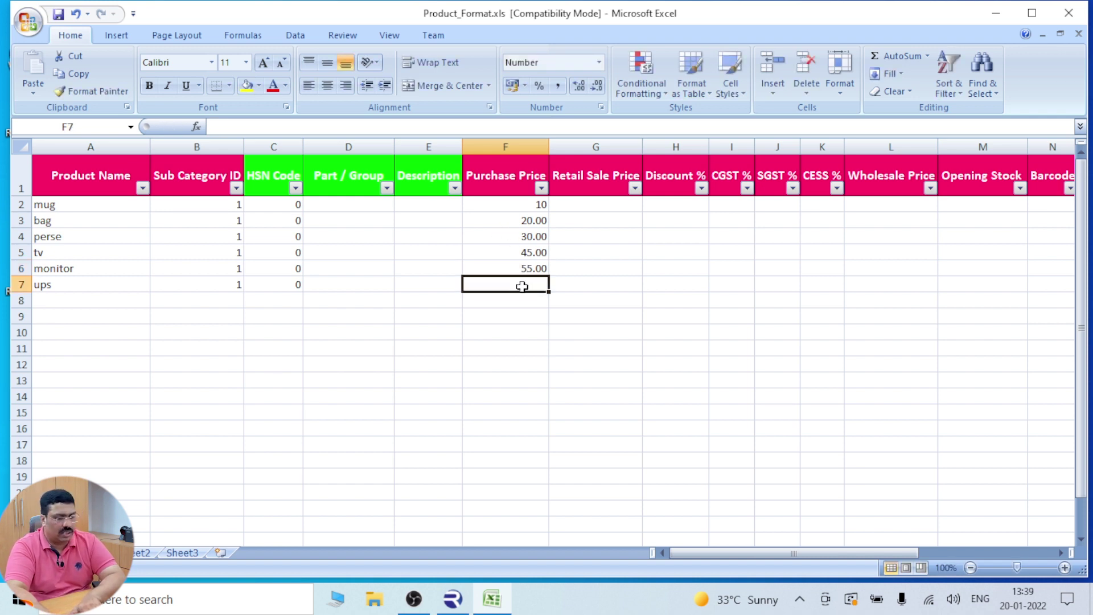
pyautogui.write('60')
pyautogui.click(570, 266)
# Enter the Retail Sale Prices 20, 50, 60, 80, 100 and 200 for the six products in cells G2 to G7
pyautogui.click(598, 208)
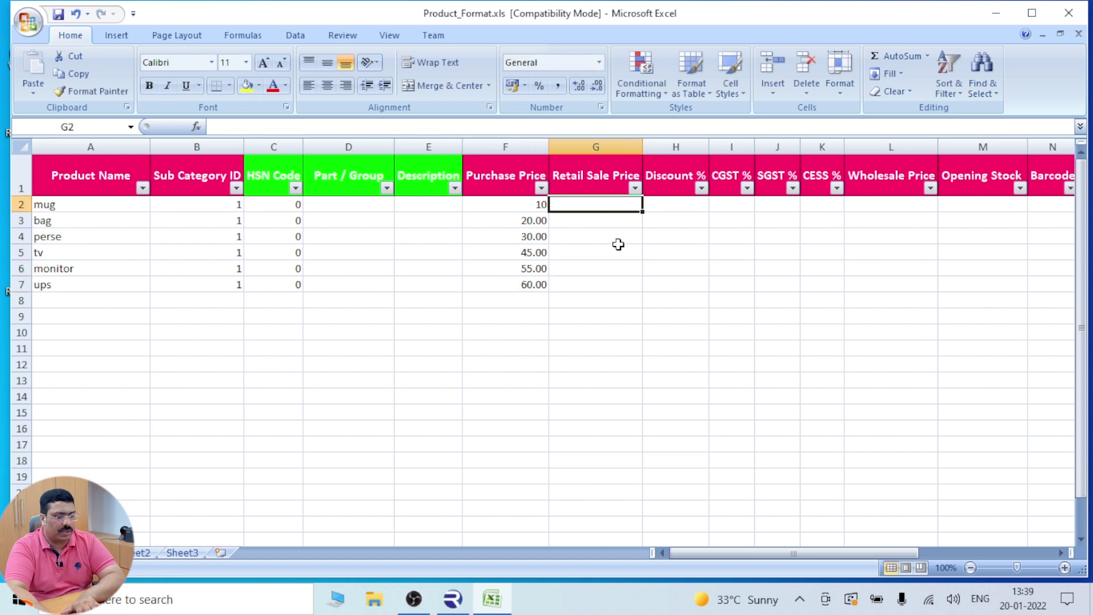
pyautogui.write('20')
pyautogui.click(606, 225)
pyautogui.write('5')
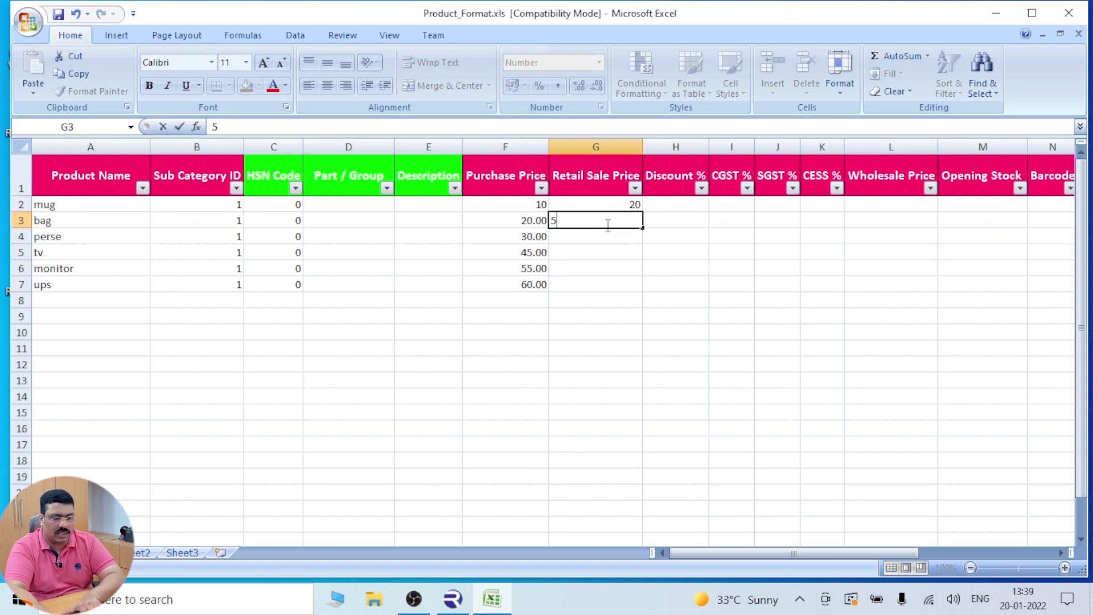
pyautogui.write('0')
pyautogui.click(607, 236)
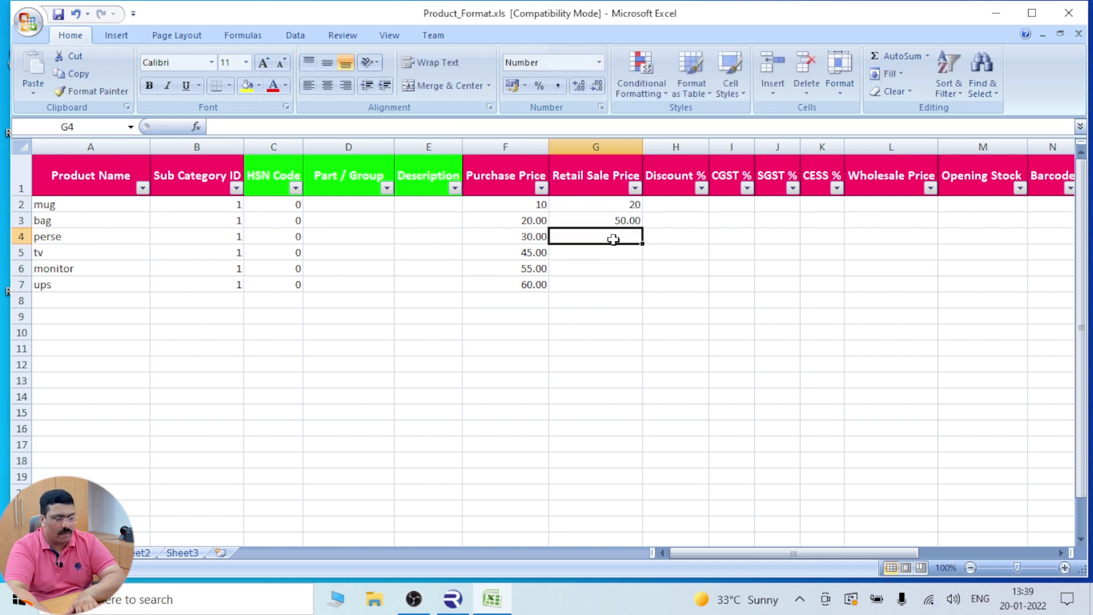
pyautogui.write('60')
pyautogui.click(615, 252)
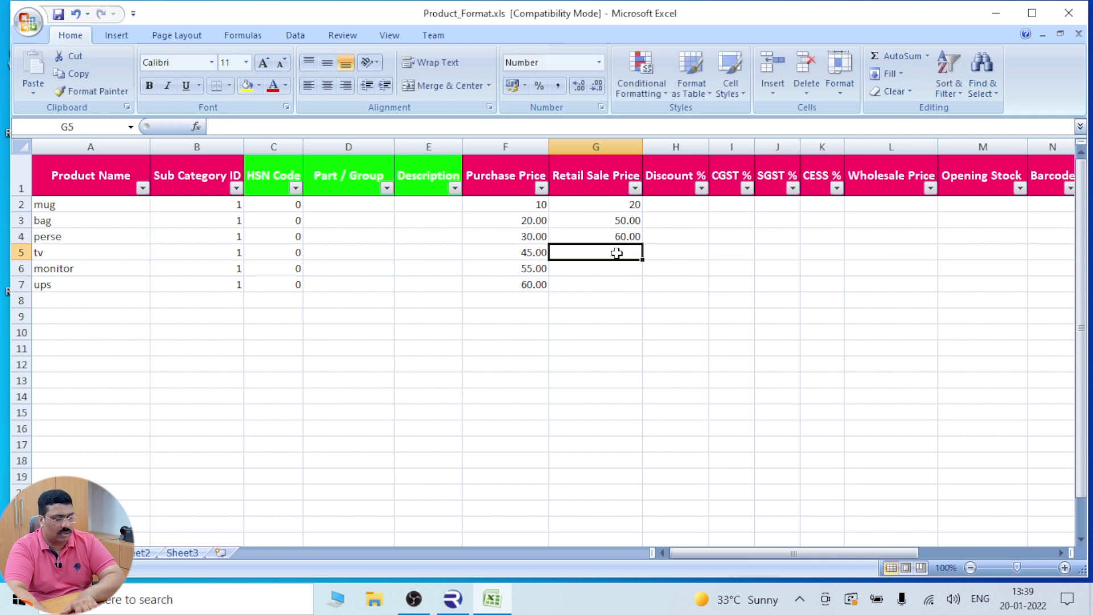
pyautogui.write('80')
pyautogui.click(600, 269)
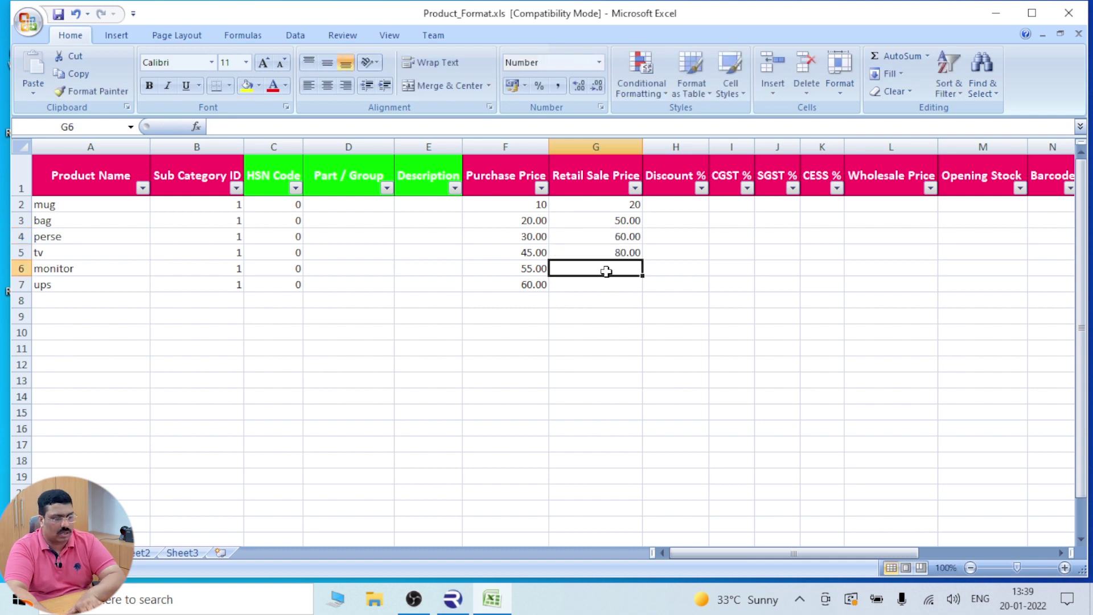
pyautogui.write('4')
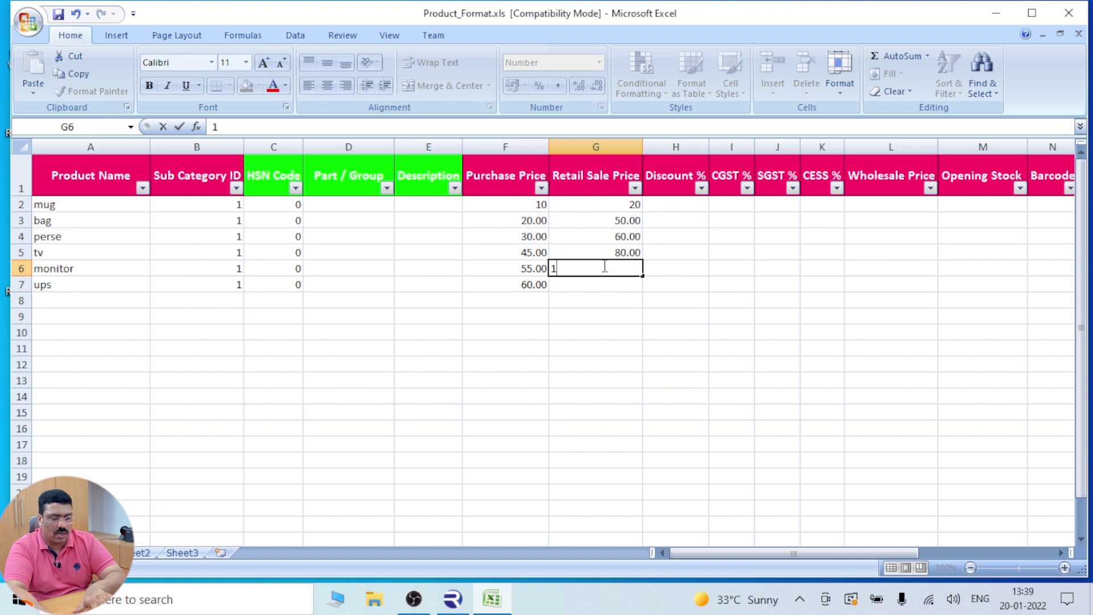
pyautogui.write('00')
pyautogui.click(587, 288)
pyautogui.write('2')
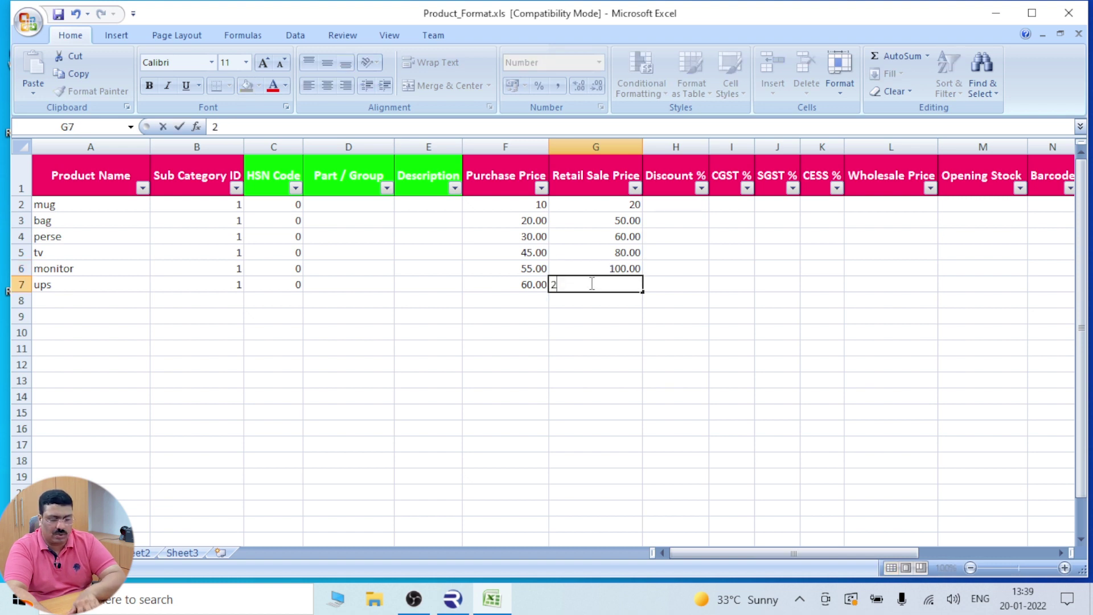
pyautogui.click(739, 303)
# Set Discount % to 0 for all six products by filling H2 down to H7
pyautogui.click(681, 206)
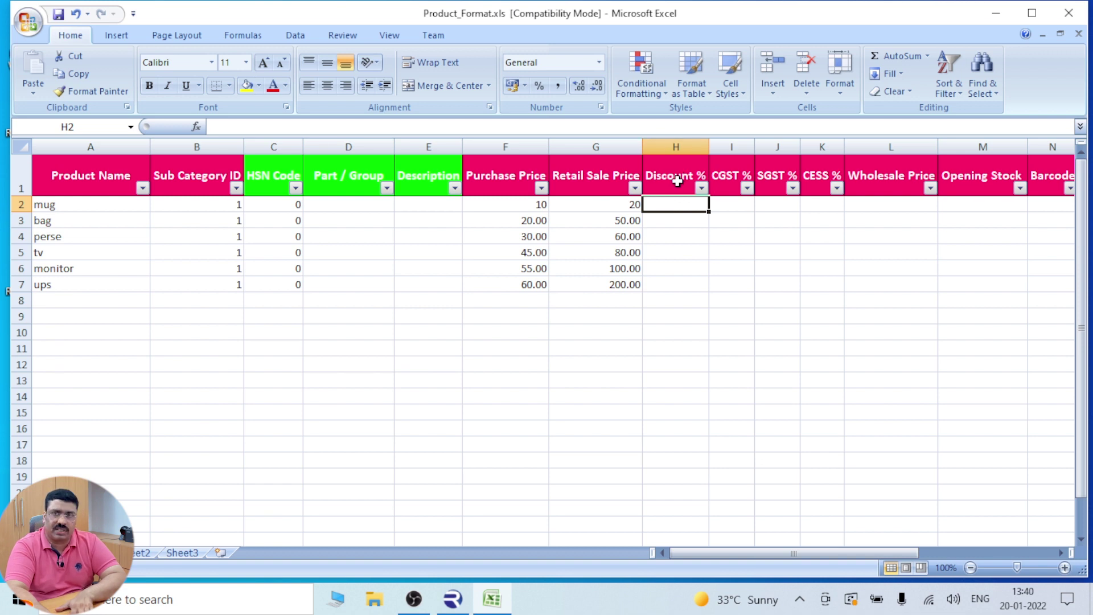
pyautogui.write('0')
pyautogui.press('Return')
pyautogui.click(691, 205)
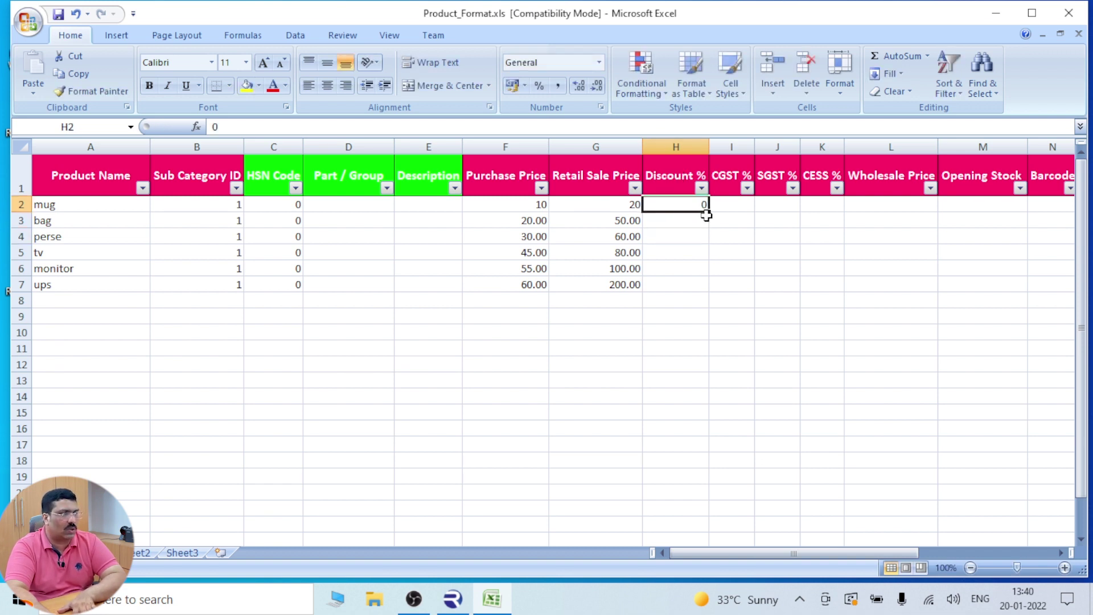
pyautogui.moveTo(708, 211); pyautogui.dragTo(711, 291)
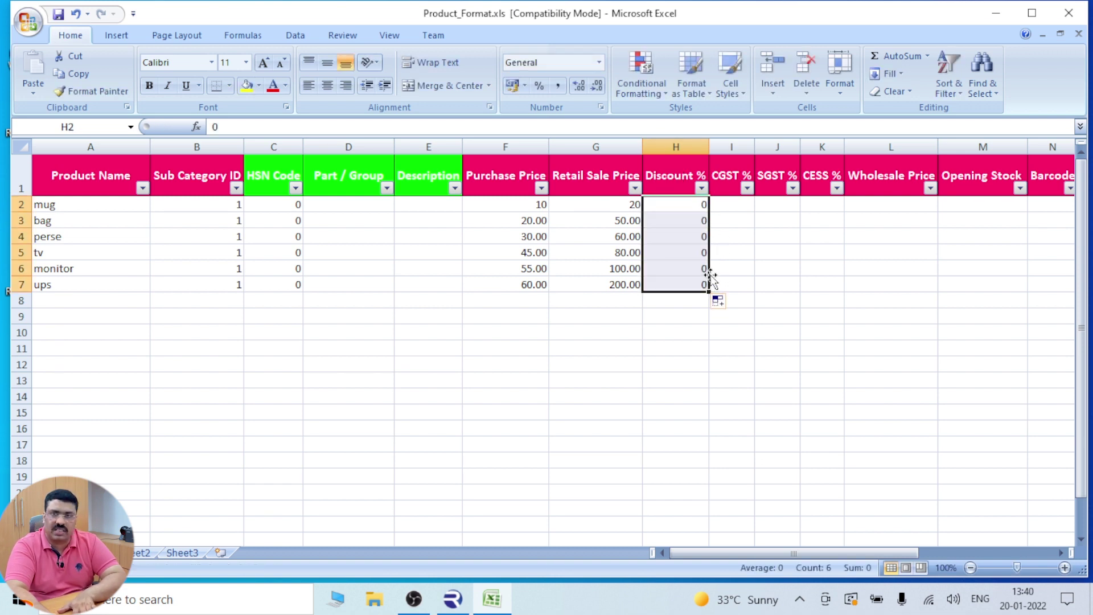
# Set CGST % to 6, SGST % to 6 and CESS % to 0 in row 2, and fill them down to row 7
pyautogui.click(743, 218)
pyautogui.click(746, 203)
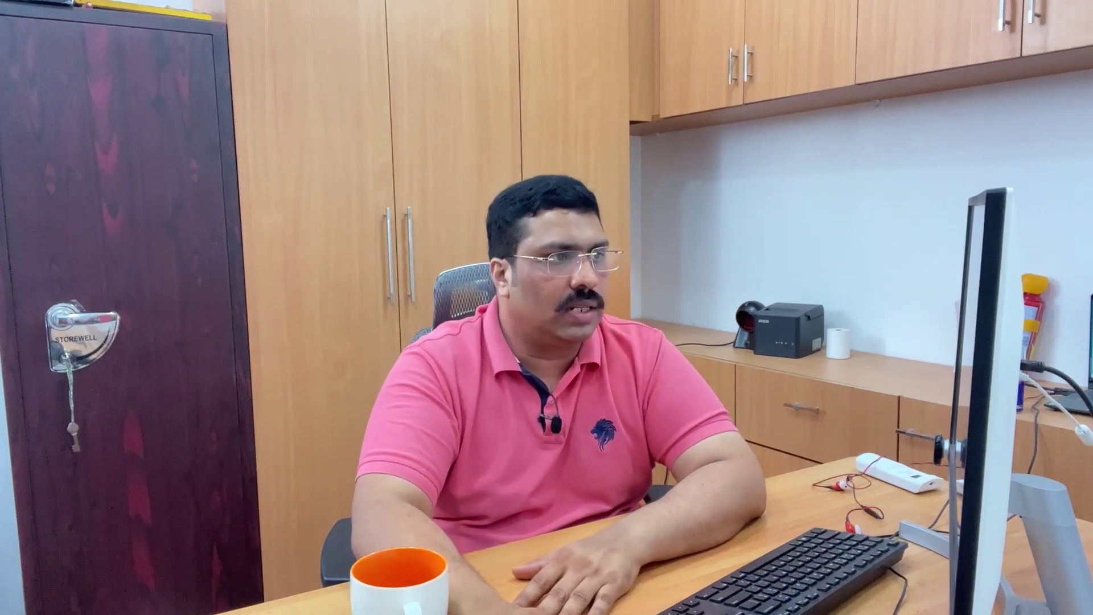
pyautogui.write('6')
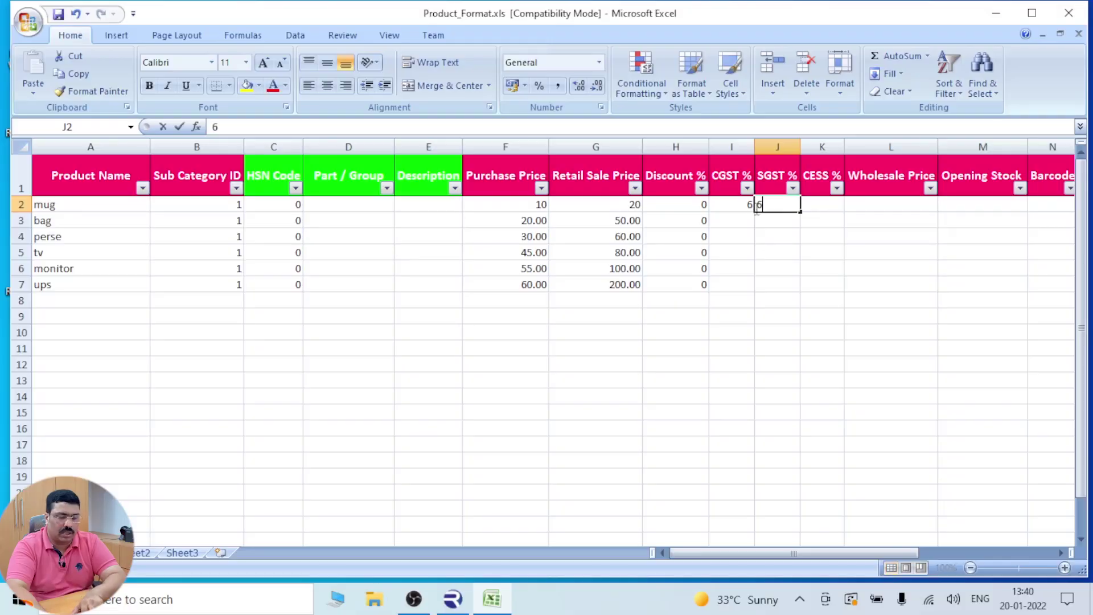
pyautogui.press('Return')
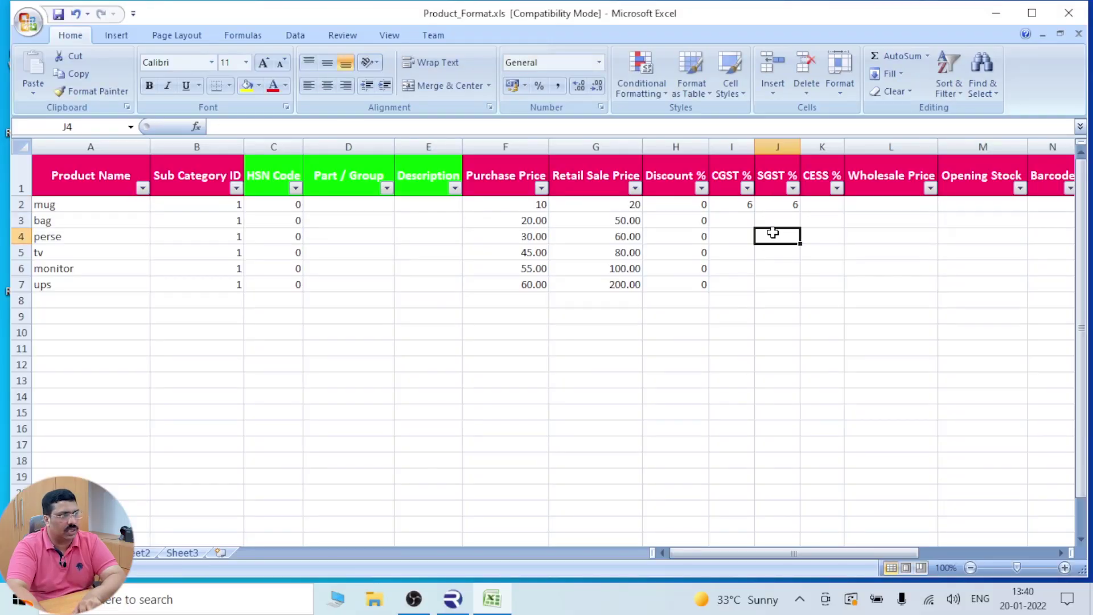
pyautogui.click(817, 209)
pyautogui.write('0')
pyautogui.press('Return')
pyautogui.moveTo(740, 205); pyautogui.dragTo(847, 288)
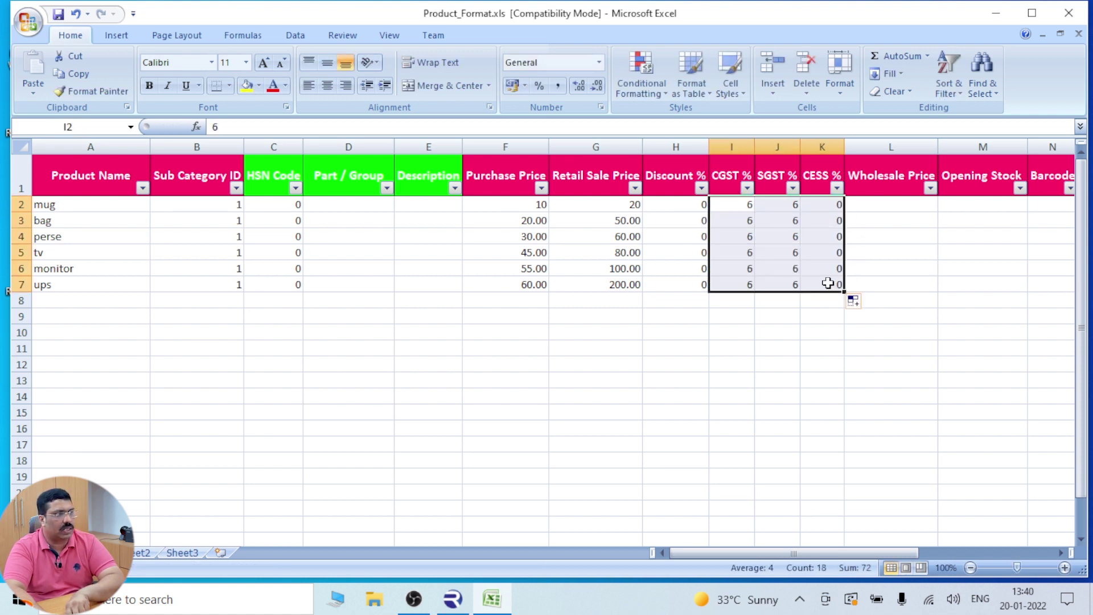
pyautogui.click(746, 323)
pyautogui.click(745, 200)
pyautogui.moveTo(744, 201); pyautogui.dragTo(762, 205)
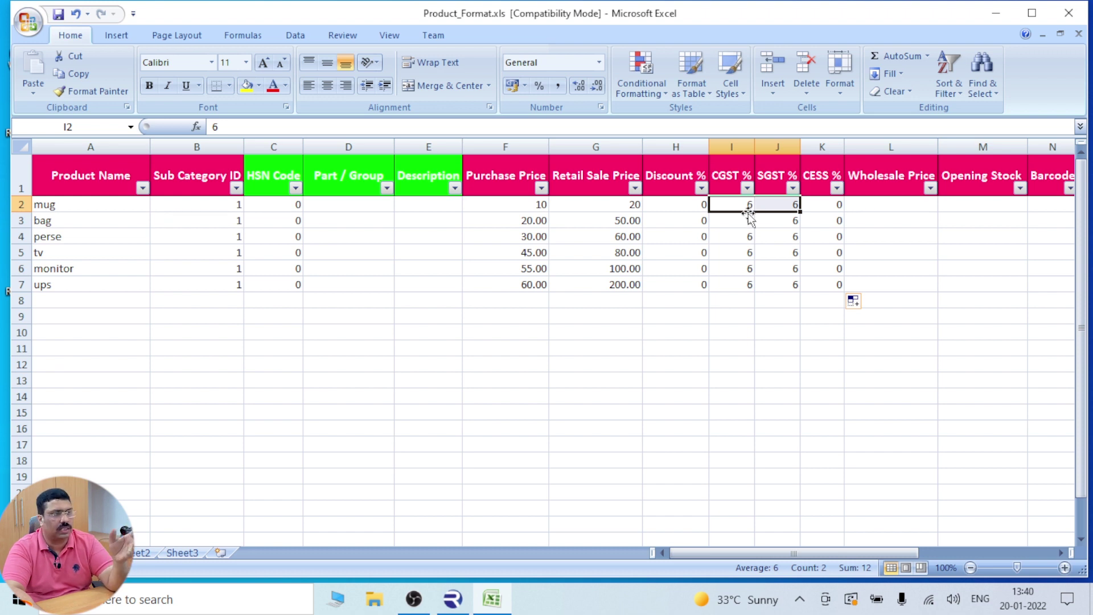
# Enter the Wholesale Prices 18, 45, 50, 70, 90 and 150 for the six products in cells L2 to L7
pyautogui.click(905, 205)
pyautogui.press('Tab')
pyautogui.press('Tab')
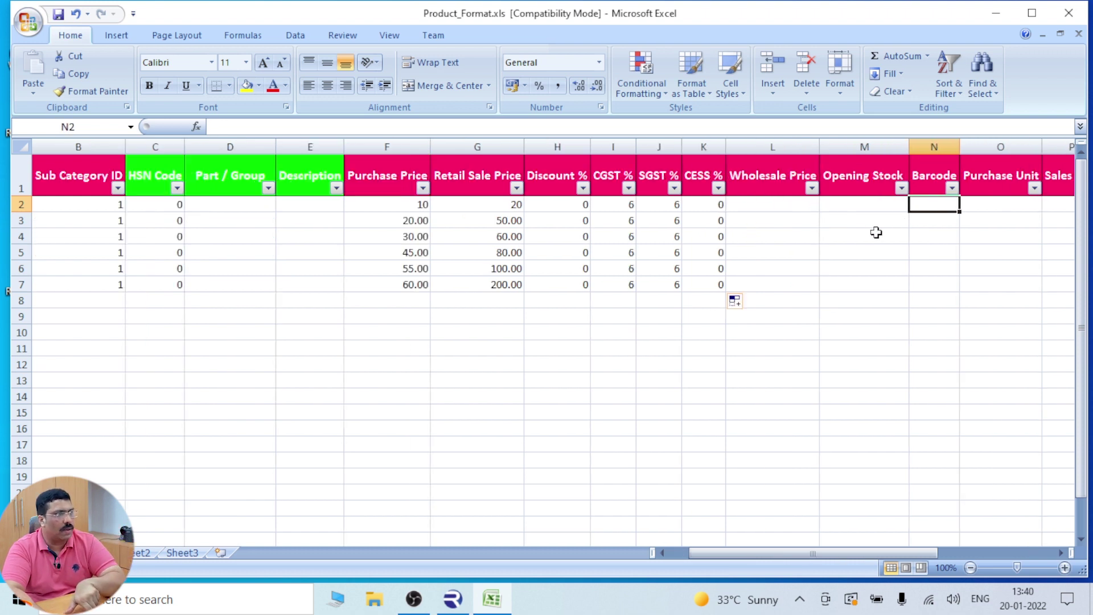
pyautogui.click(791, 204)
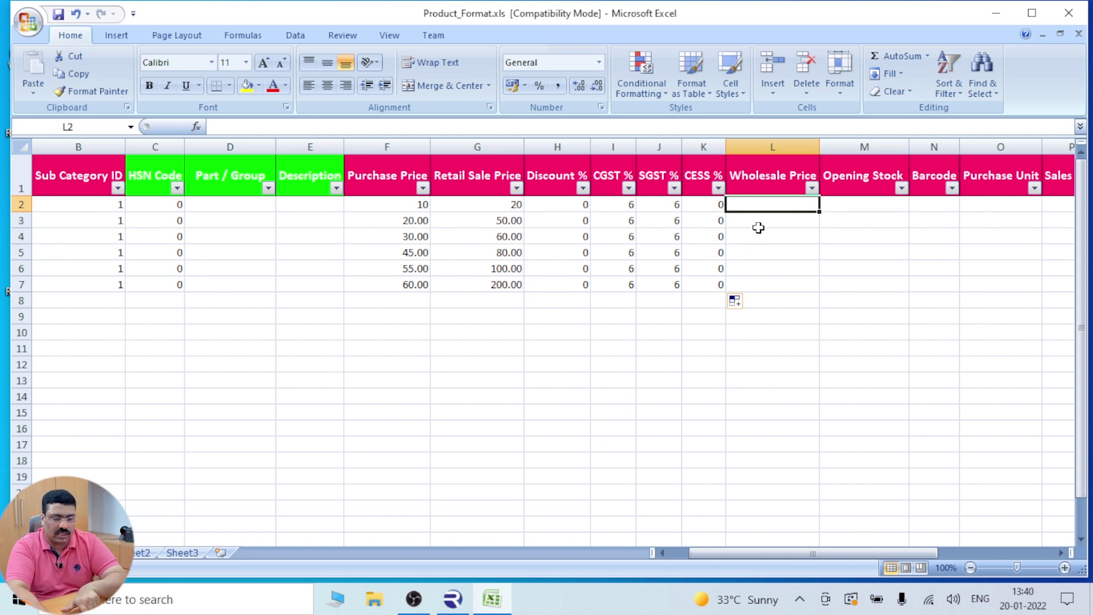
pyautogui.write('18')
pyautogui.press('Return')
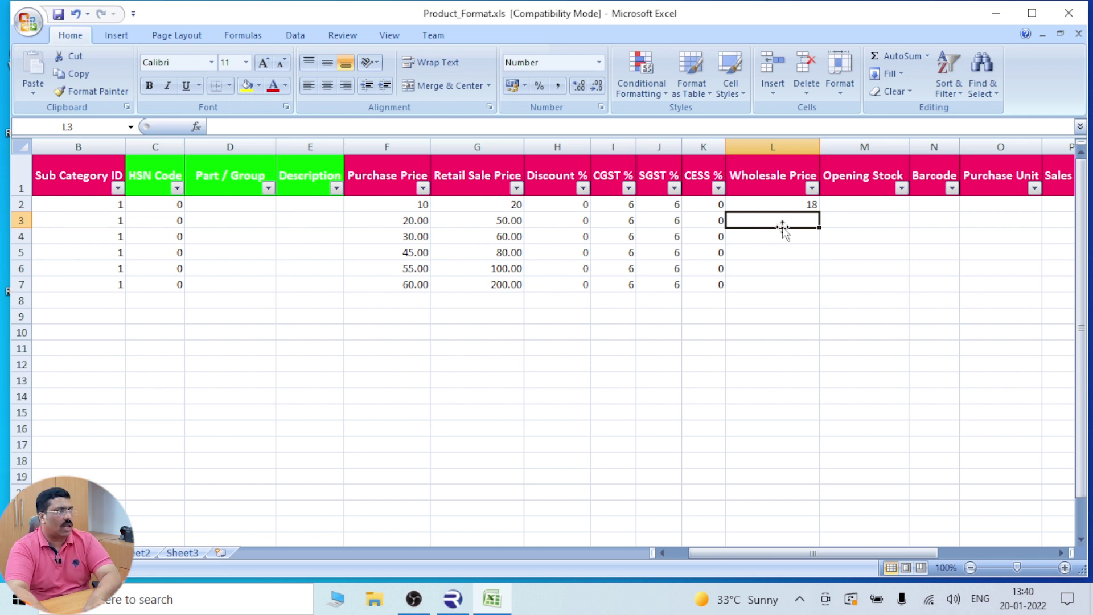
pyautogui.write('45')
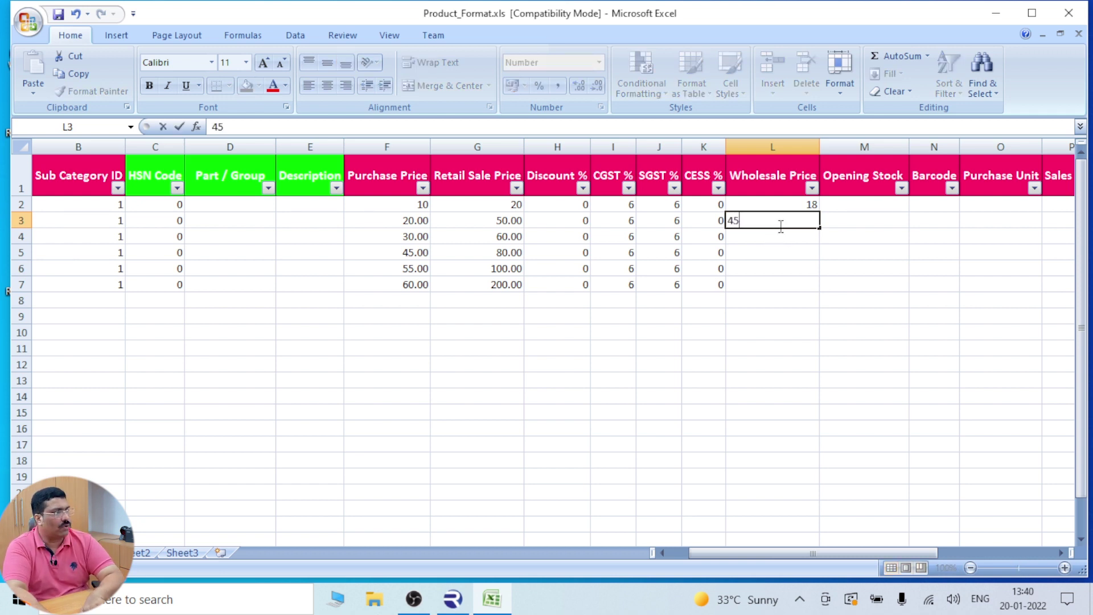
pyautogui.press('Return')
pyautogui.write('5')
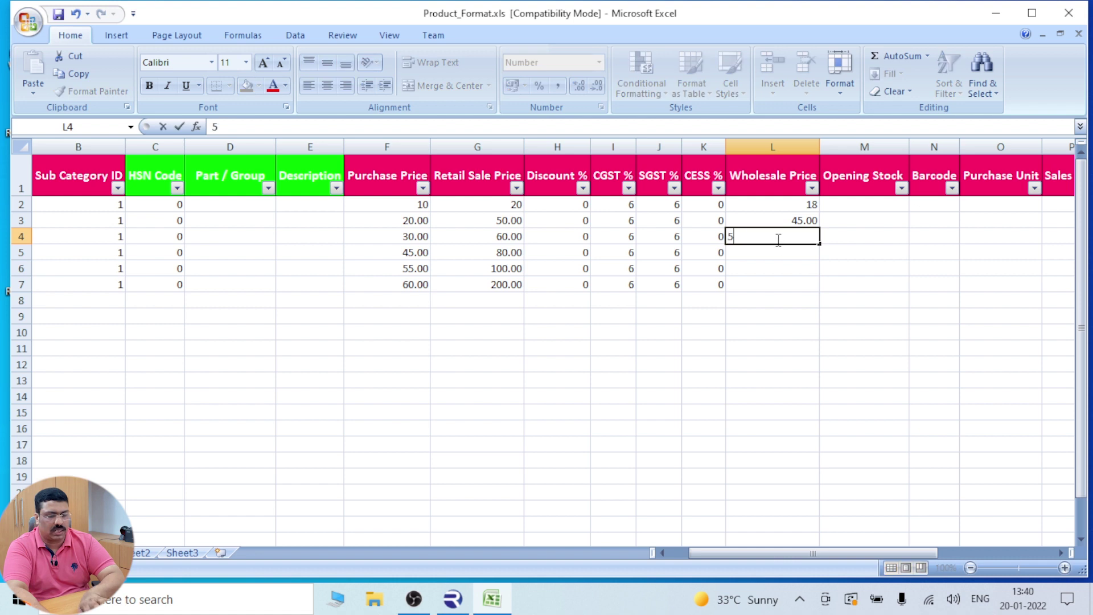
pyautogui.write('20')
pyautogui.moveTo(771, 239); pyautogui.dragTo(656, 245)
pyautogui.write('5')
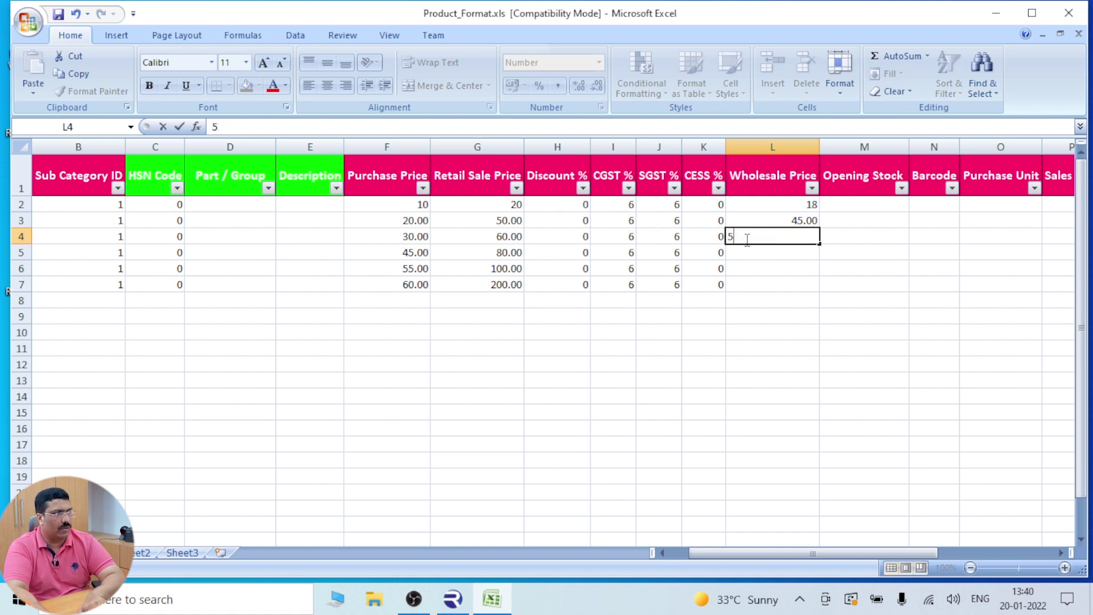
pyautogui.write('0')
pyautogui.click(783, 252)
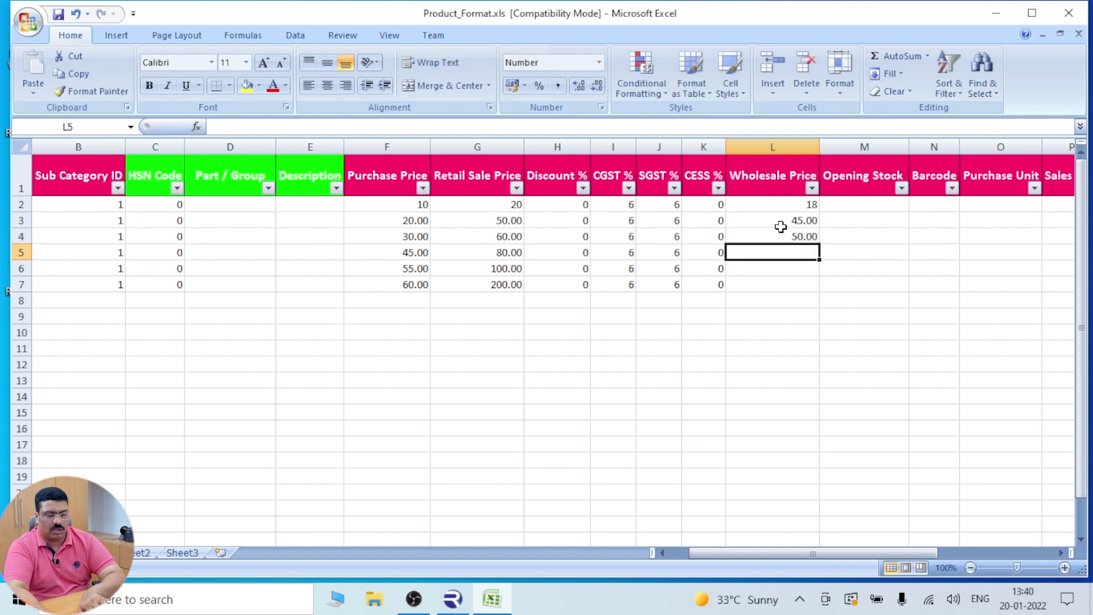
pyautogui.write('70')
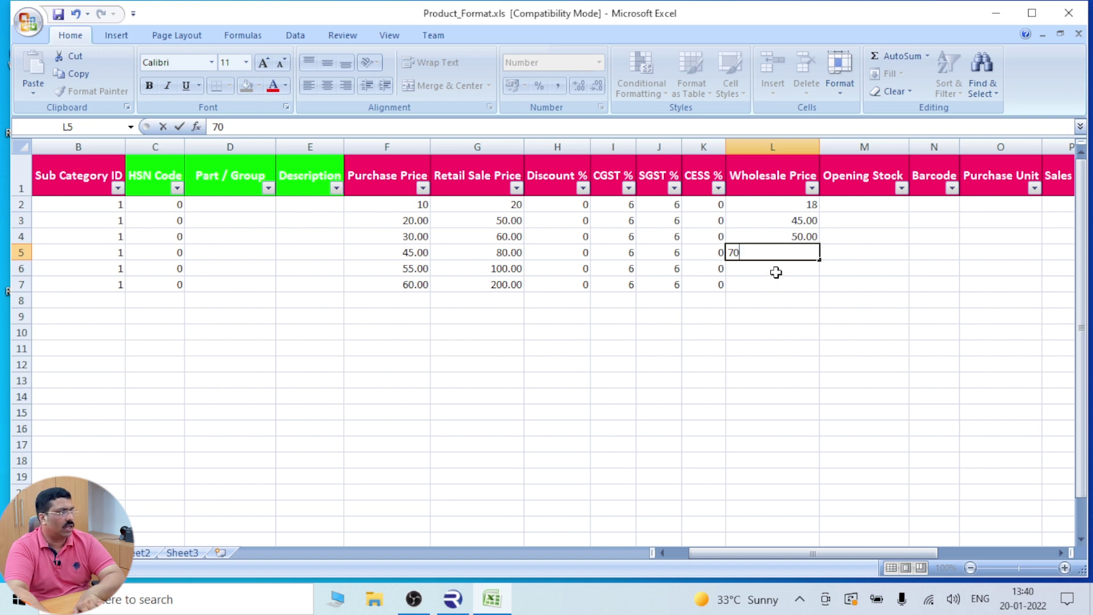
pyautogui.click(776, 272)
pyautogui.write('90')
pyautogui.click(772, 285)
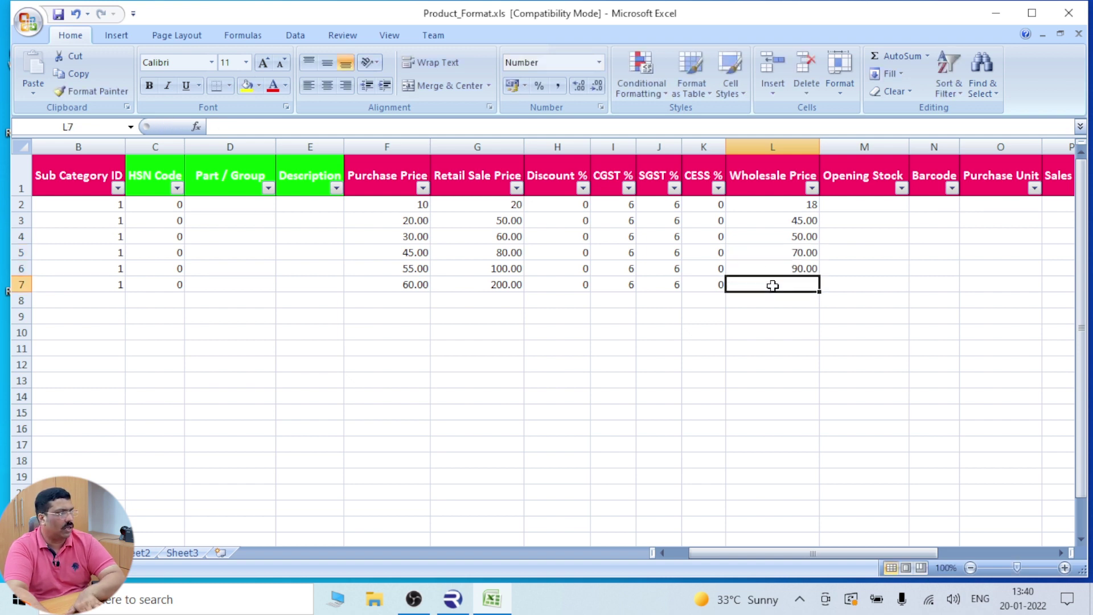
pyautogui.write('150')
pyautogui.click(852, 287)
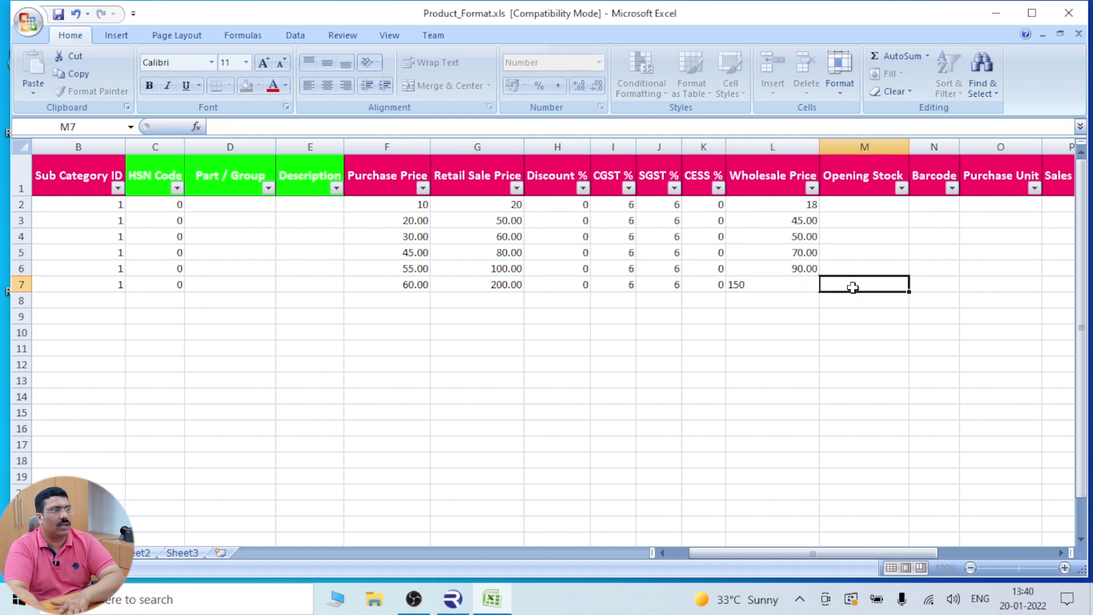
# Enter the Opening Stock quantities 120, 220, 360, 400, 100 and 200 for the six products in cells M2 to M7
pyautogui.click(863, 208)
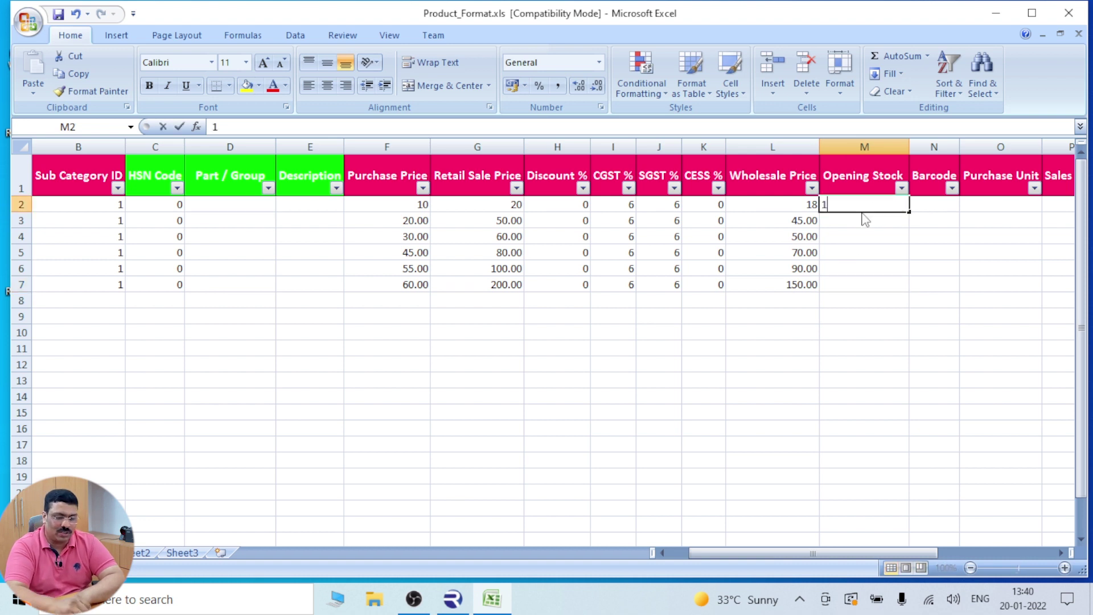
pyautogui.click(864, 224)
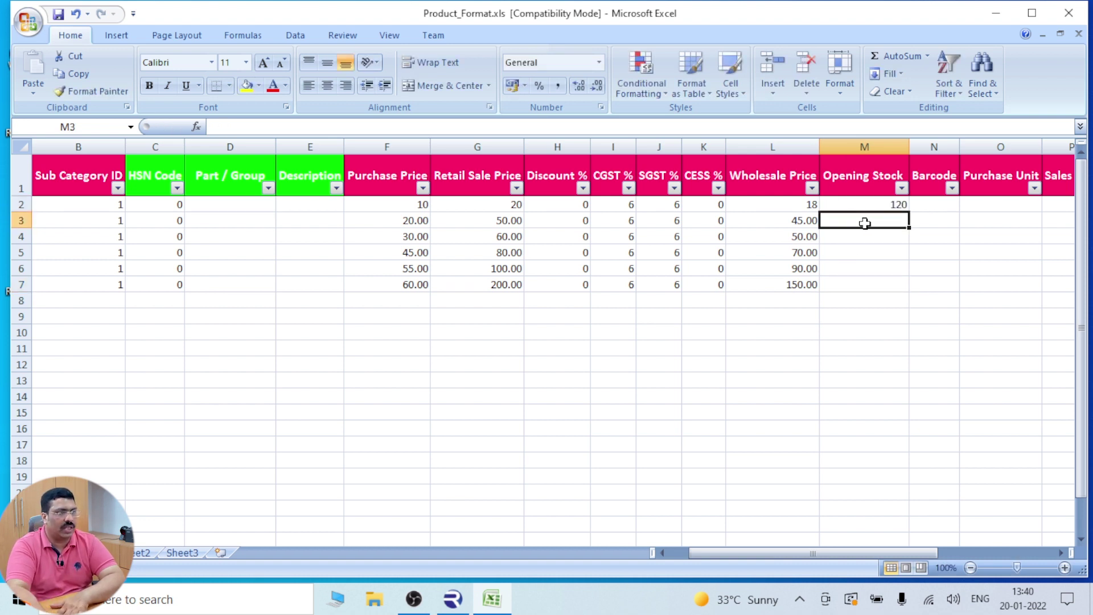
pyautogui.write('220')
pyautogui.click(884, 234)
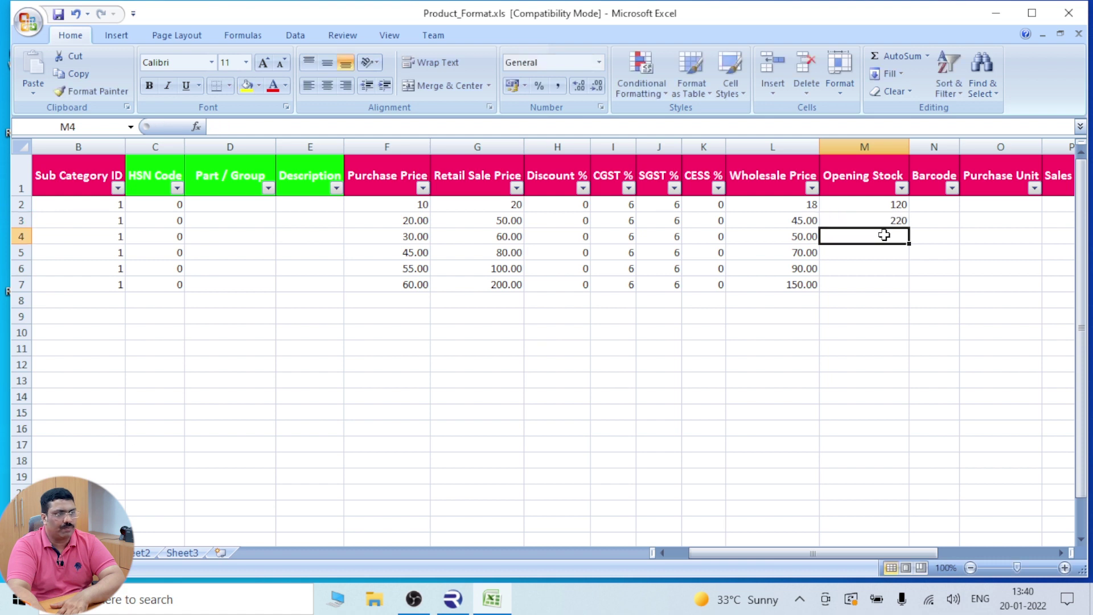
pyautogui.write('360')
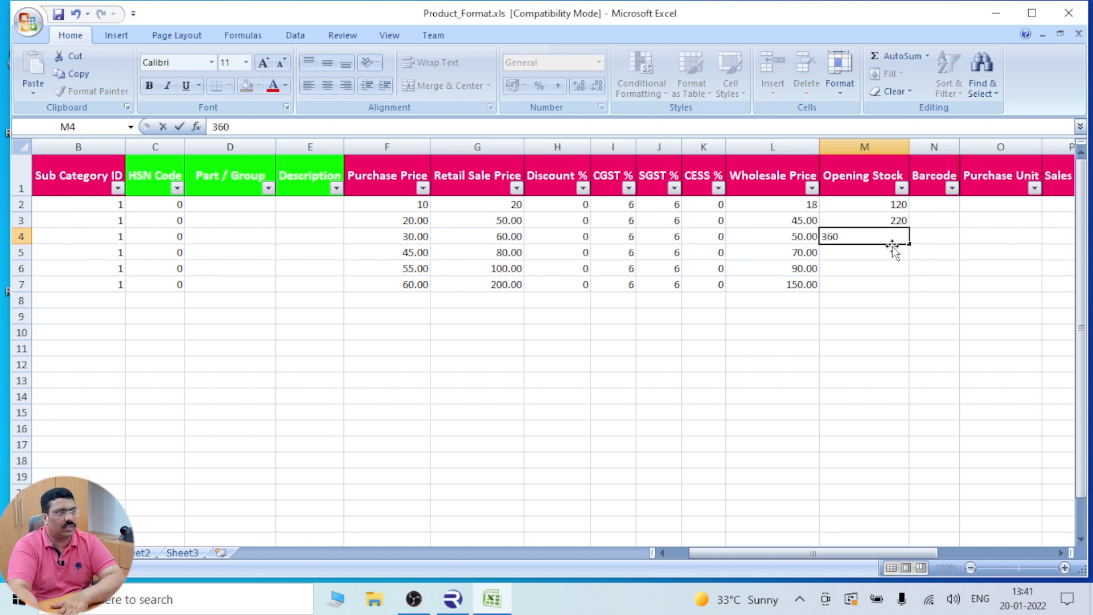
pyautogui.click(884, 254)
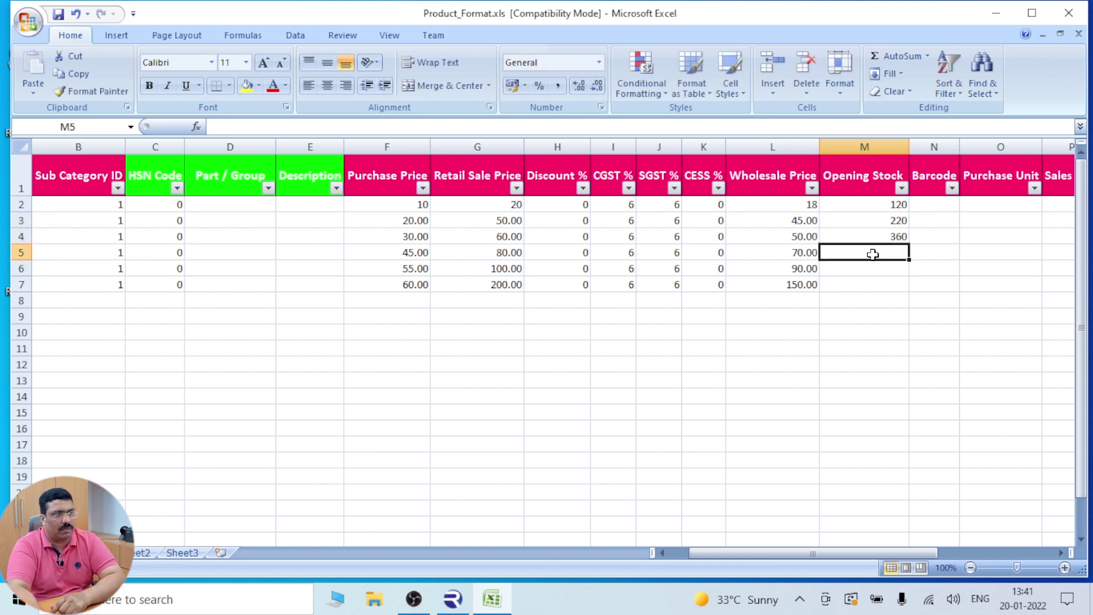
pyautogui.write('400')
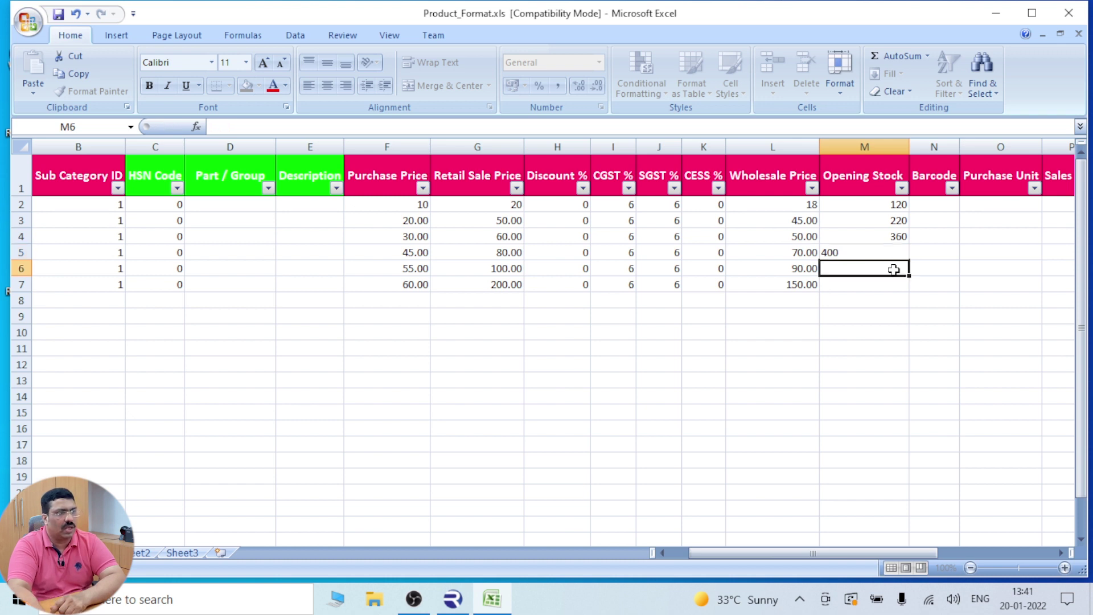
pyautogui.click(885, 267)
pyautogui.write('100')
pyautogui.click(844, 284)
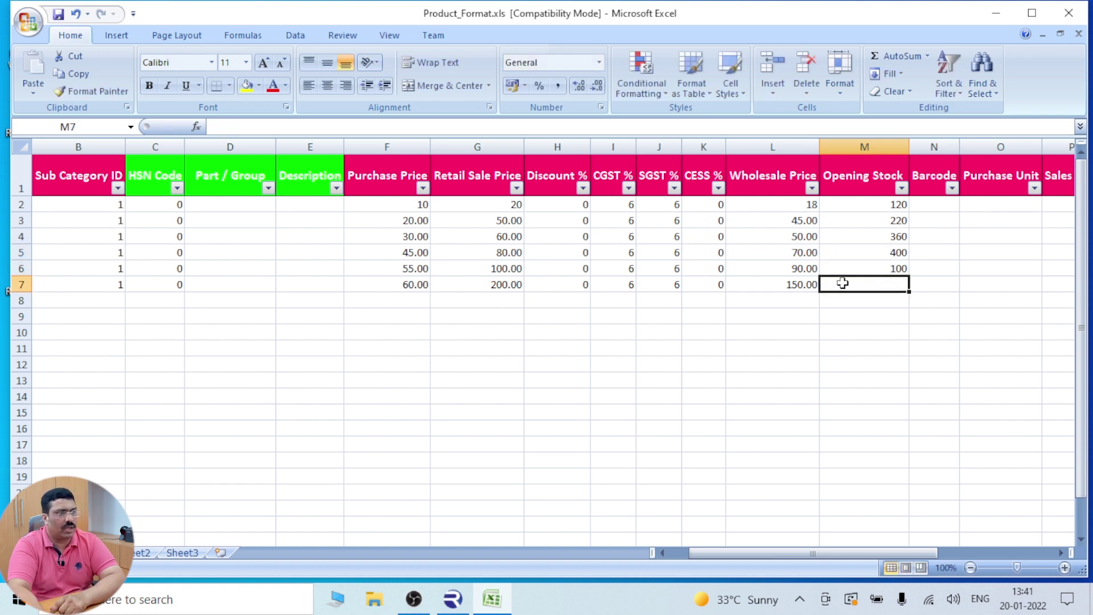
pyautogui.write('200')
pyautogui.click(967, 279)
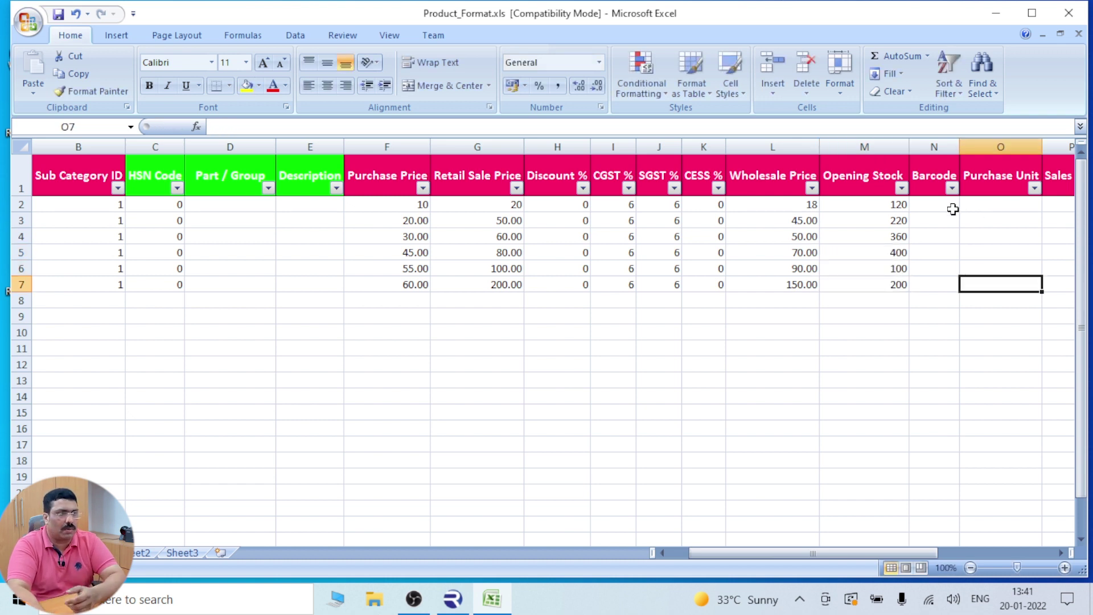
pyautogui.click(950, 206)
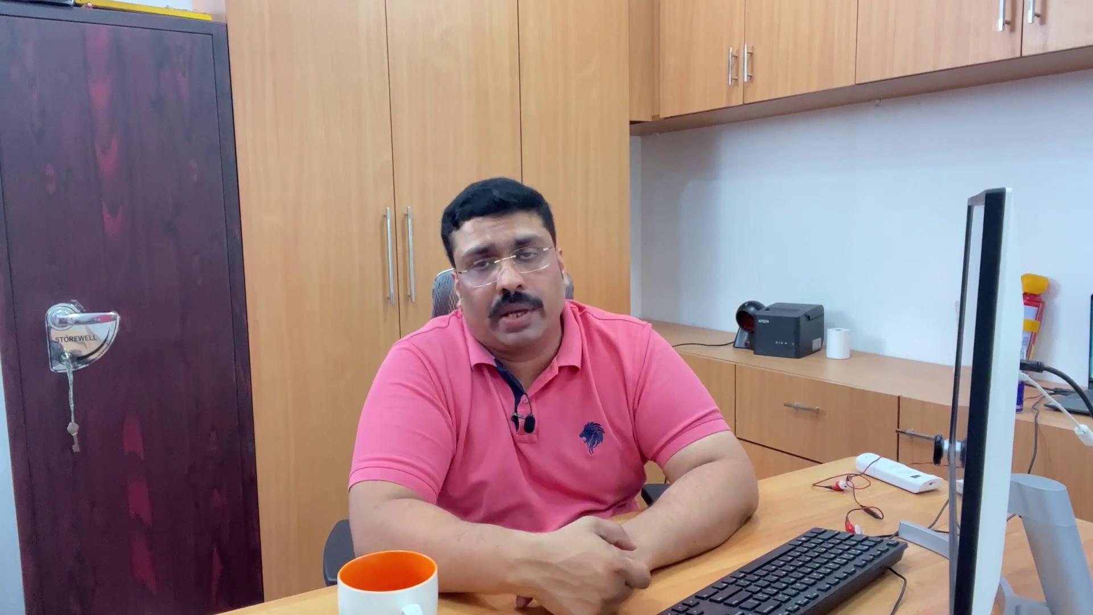
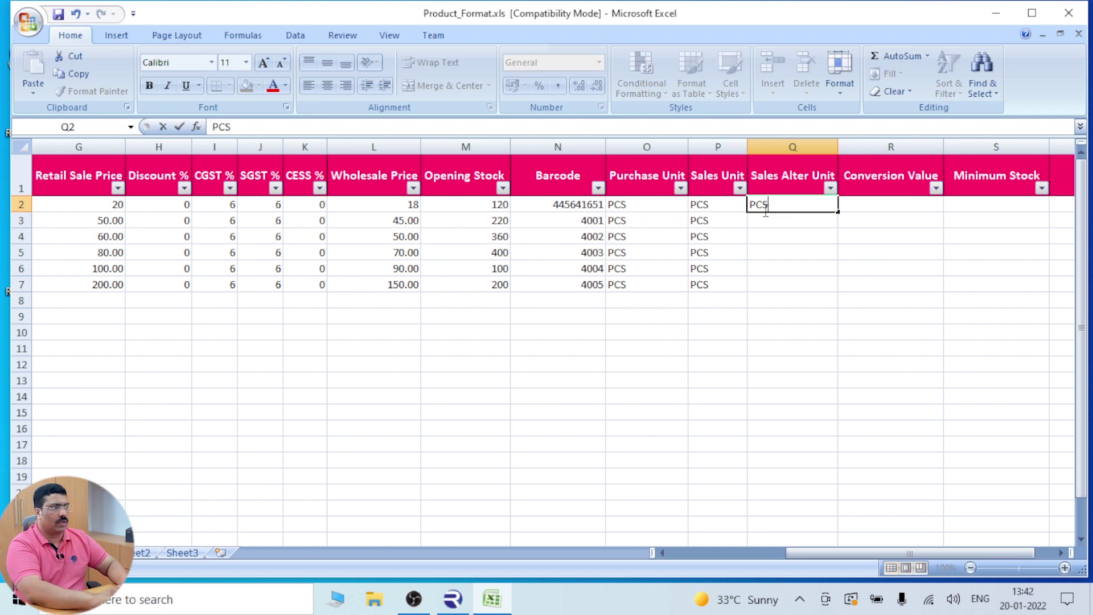
# Replace the PCS entry in the first product's Sales Alter Unit, cell Q2, with 1
pyautogui.click(787, 246)
pyautogui.click(781, 206)
pyautogui.write('1')
pyautogui.click(847, 281)
pyautogui.click(879, 182)
pyautogui.click(764, 210)
pyautogui.click(636, 207)
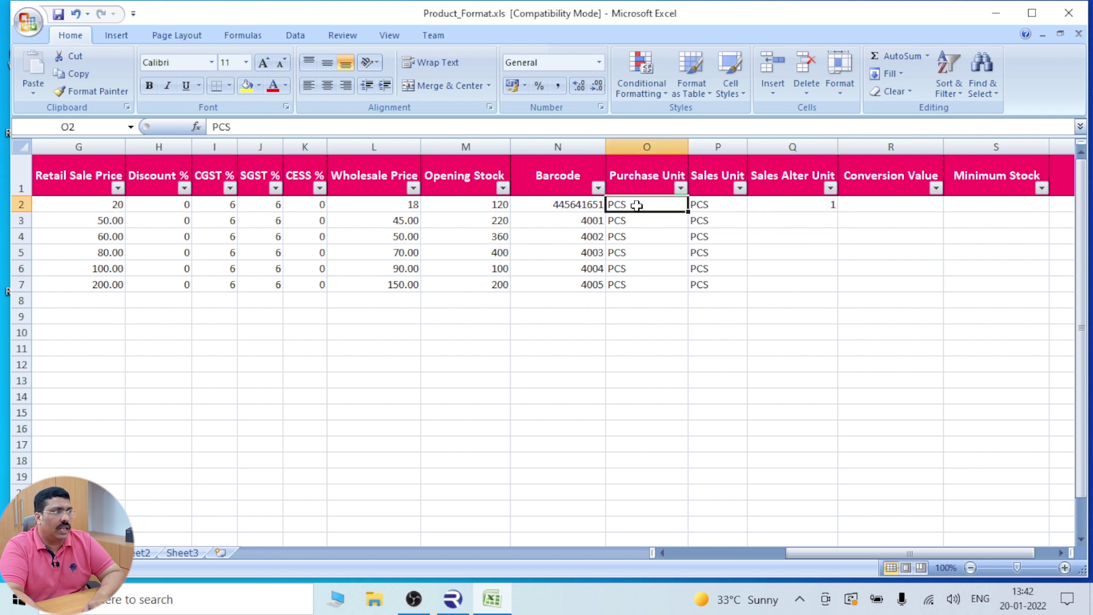
pyautogui.click(711, 208)
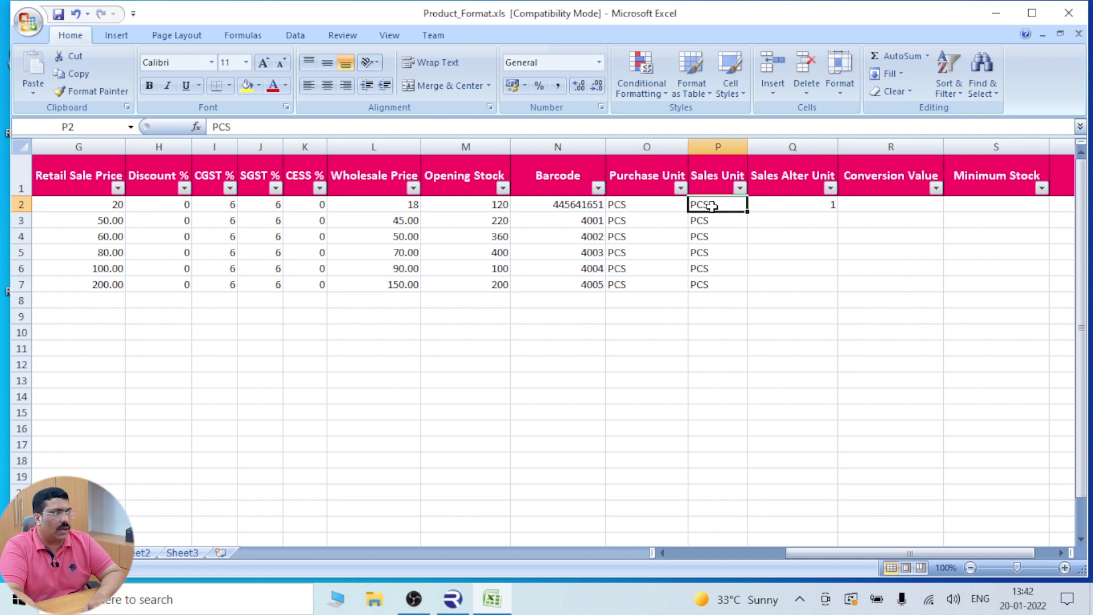
pyautogui.click(812, 208)
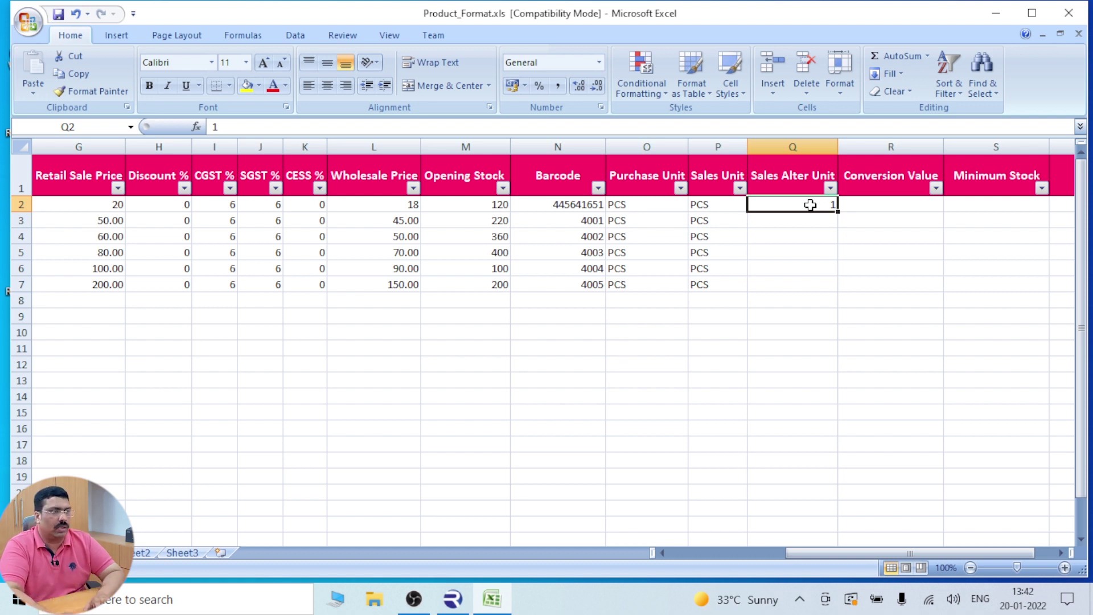
# Enter 1 as the Sales Alter Unit for the remaining five products in cells Q3 to Q7
pyautogui.click(828, 218)
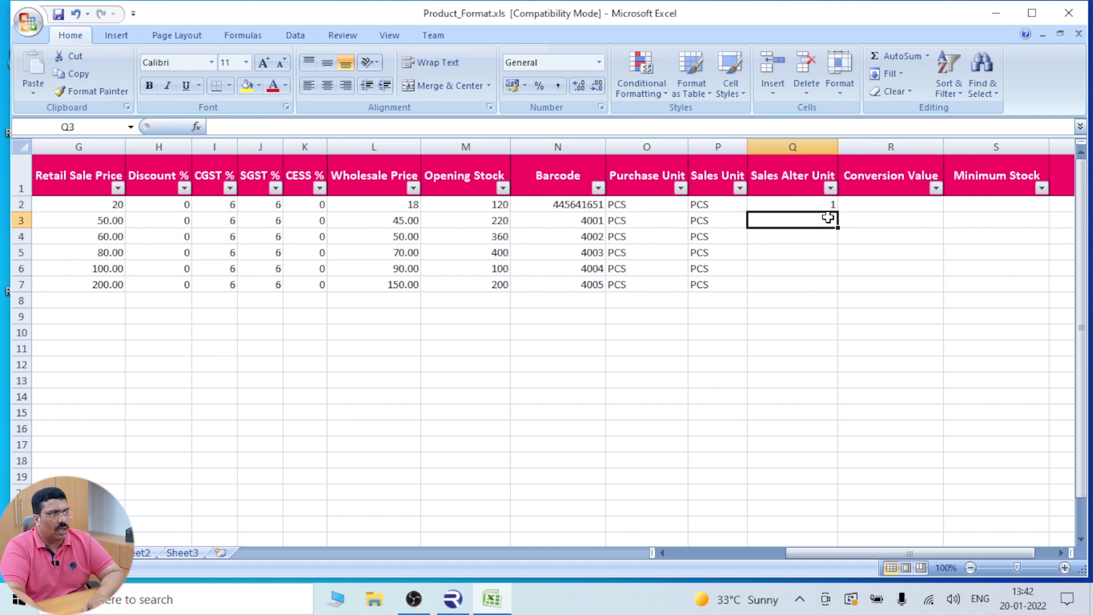
pyautogui.write('1')
pyautogui.press('Return')
pyautogui.write('1')
pyautogui.press('Return')
pyautogui.write('1')
pyautogui.press('Return')
pyautogui.write('1')
pyautogui.press('Return')
pyautogui.write('1')
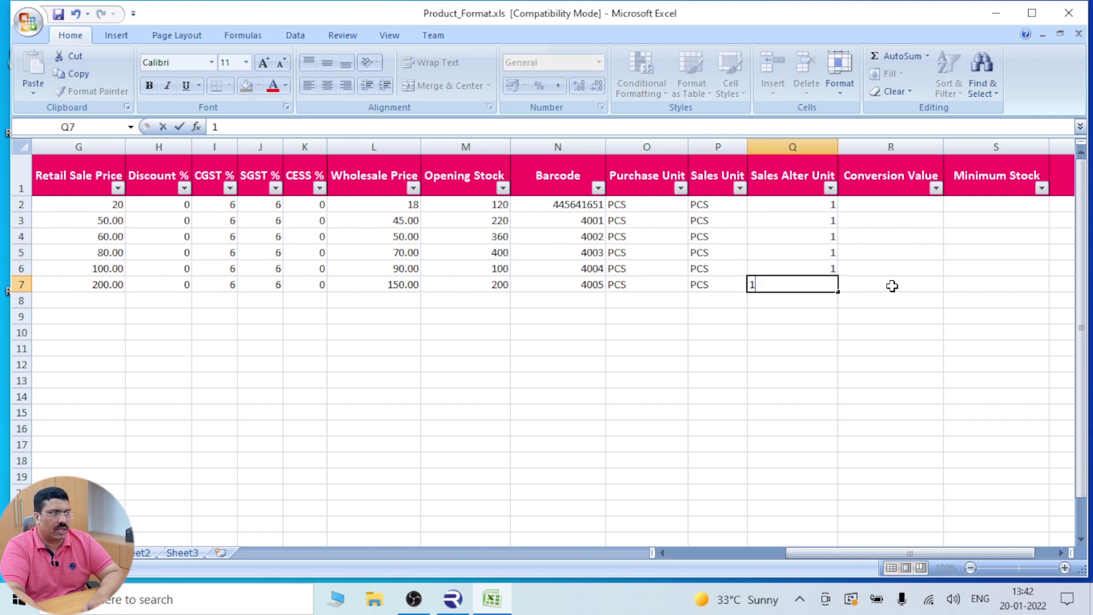
pyautogui.click(892, 282)
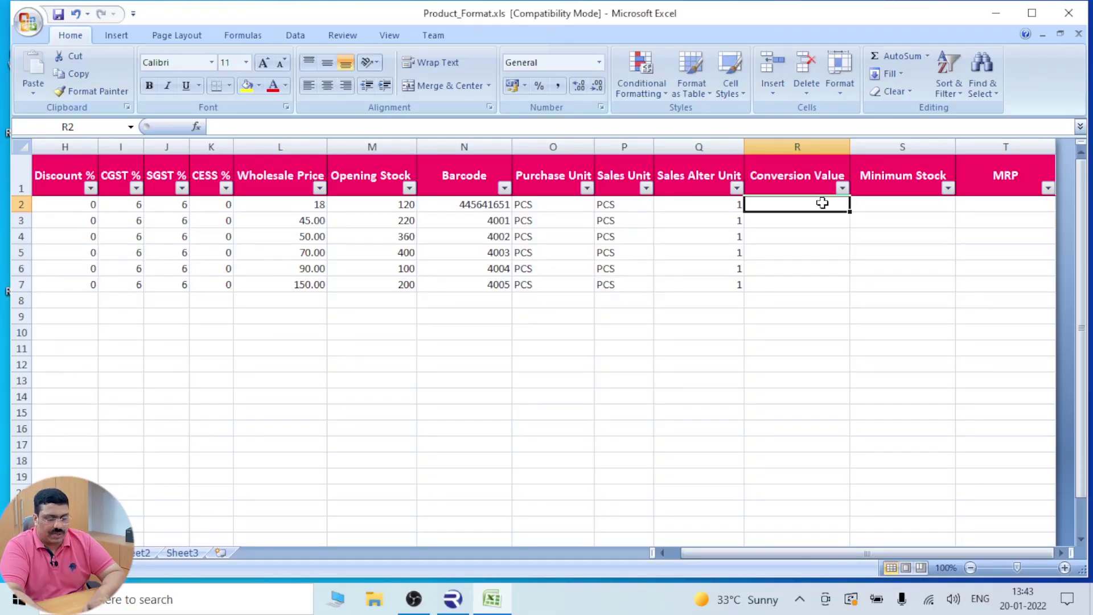
# Enter 1 as the Conversion Value for all six products in cells R2 to R7
pyautogui.write('1')
pyautogui.press('Return')
pyautogui.write('1')
pyautogui.click(818, 239)
pyautogui.write('1')
pyautogui.click(829, 273)
pyautogui.write('1')
pyautogui.click(822, 254)
pyautogui.write('1')
pyautogui.click(822, 281)
pyautogui.write('1')
pyautogui.click(883, 312)
# Enter the Minimum Stock values 2, 5, 4, 4, 4 and 4 for the six products in cells S2 to S7
pyautogui.click(914, 208)
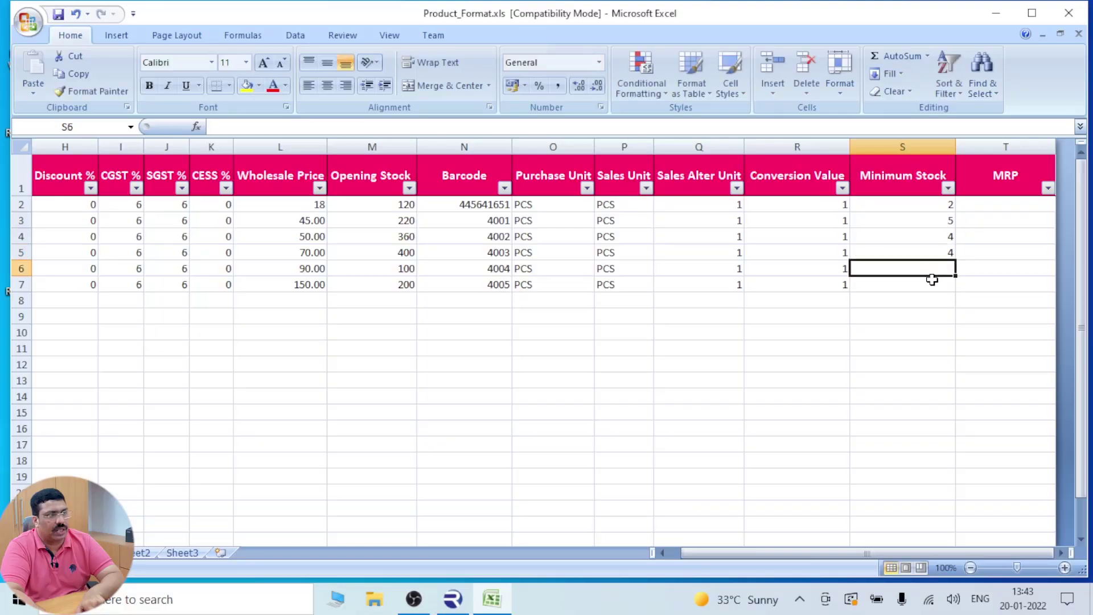
pyautogui.write('4')
pyautogui.press('Return')
pyautogui.write('4')
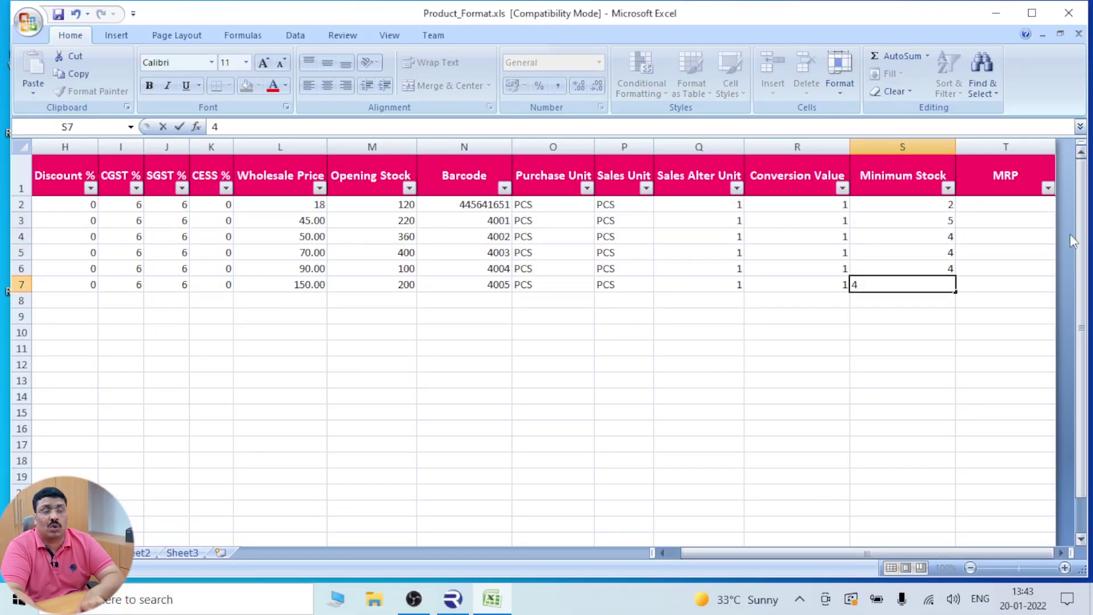
pyautogui.click(1030, 210)
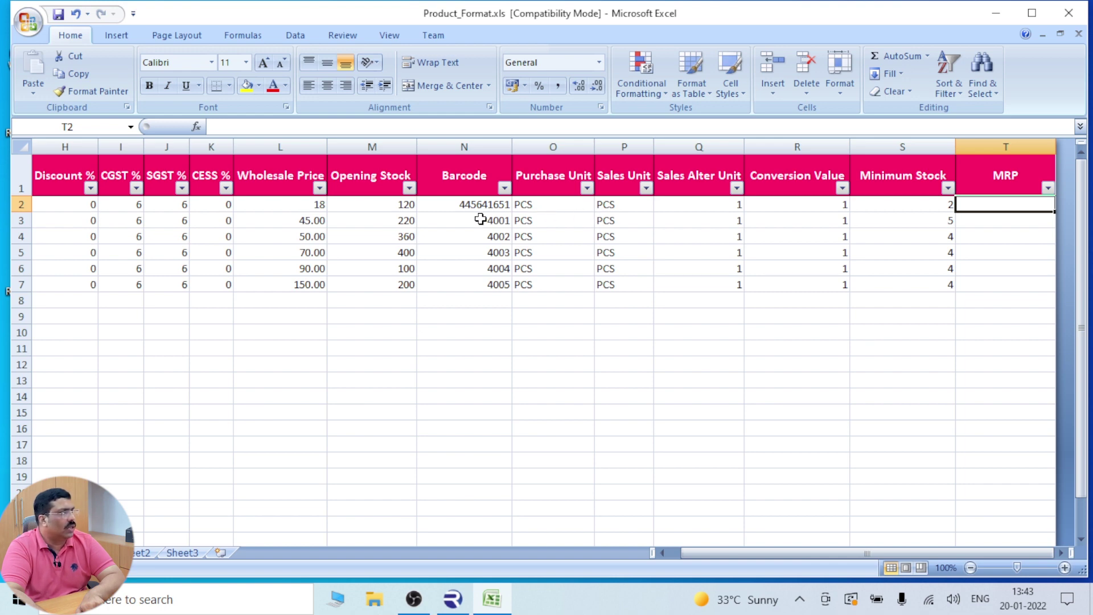
# Check the first product's Retail Sale Price and enter 20 as its MRP in cell T2
pyautogui.moveTo(688, 554)
pyautogui.mouseDown()
pyautogui.moveTo(674, 552)
pyautogui.moveTo(690, 554)
pyautogui.mouseUp()
pyautogui.click(109, 204)
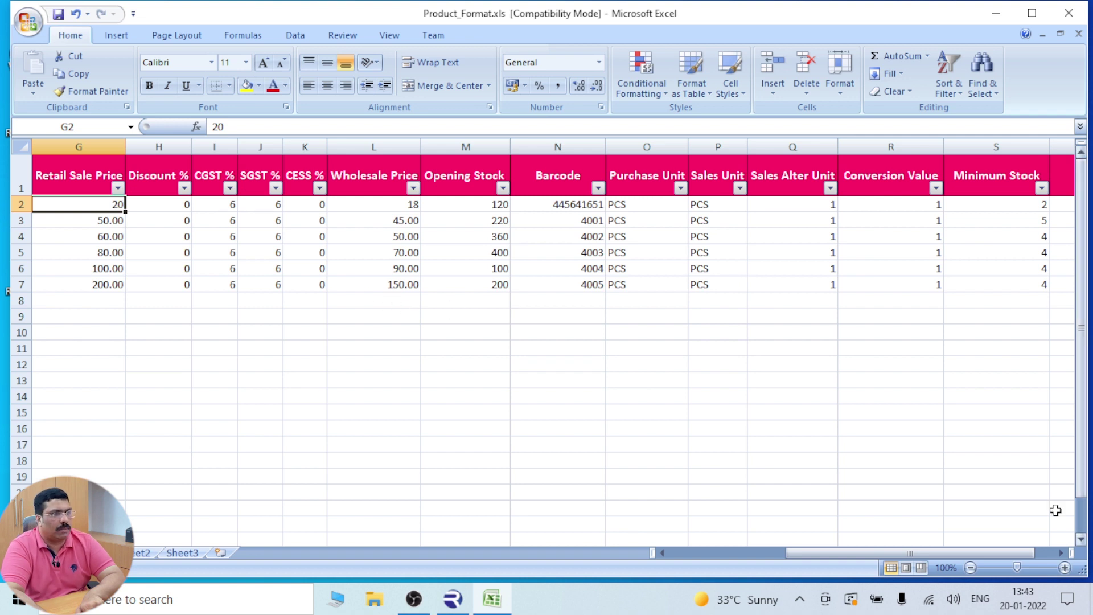
pyautogui.moveTo(910, 553); pyautogui.dragTo(920, 553)
pyautogui.click(1013, 202)
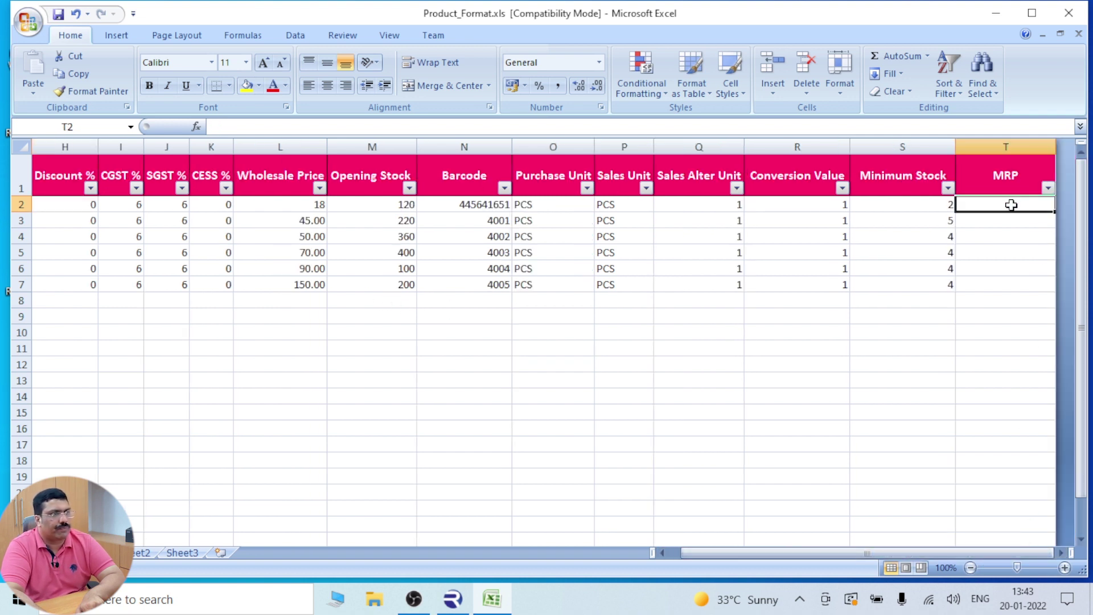
pyautogui.write('20')
pyautogui.press('Return')
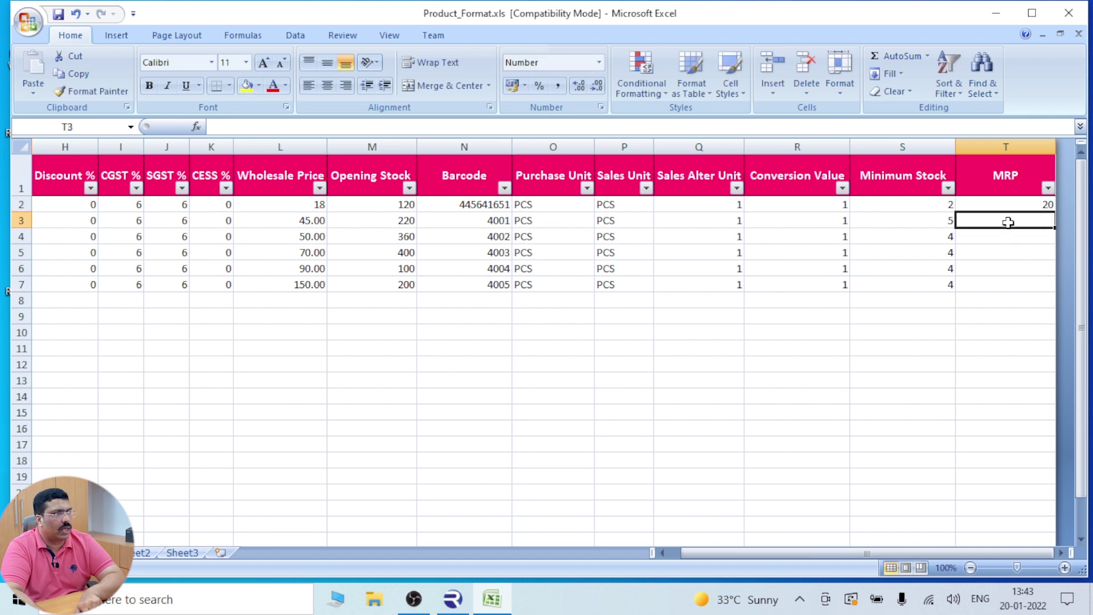
# Copy the six Retail Sale Prices from G2 to G7 into the MRP column, cells T2 to T7
pyautogui.moveTo(785, 553); pyautogui.dragTo(681, 544)
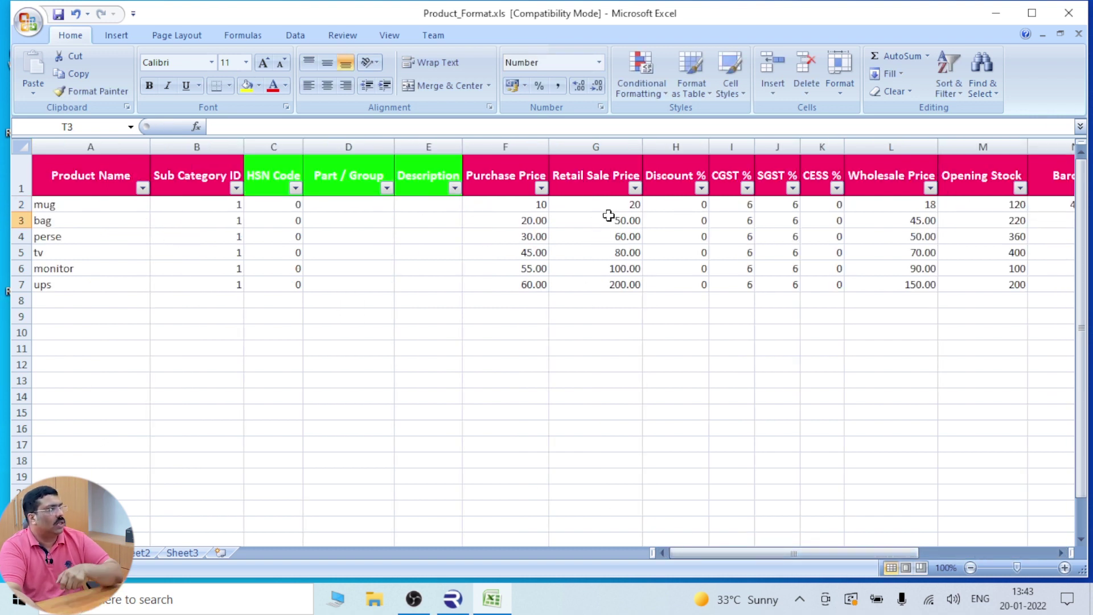
pyautogui.moveTo(599, 205); pyautogui.dragTo(619, 284)
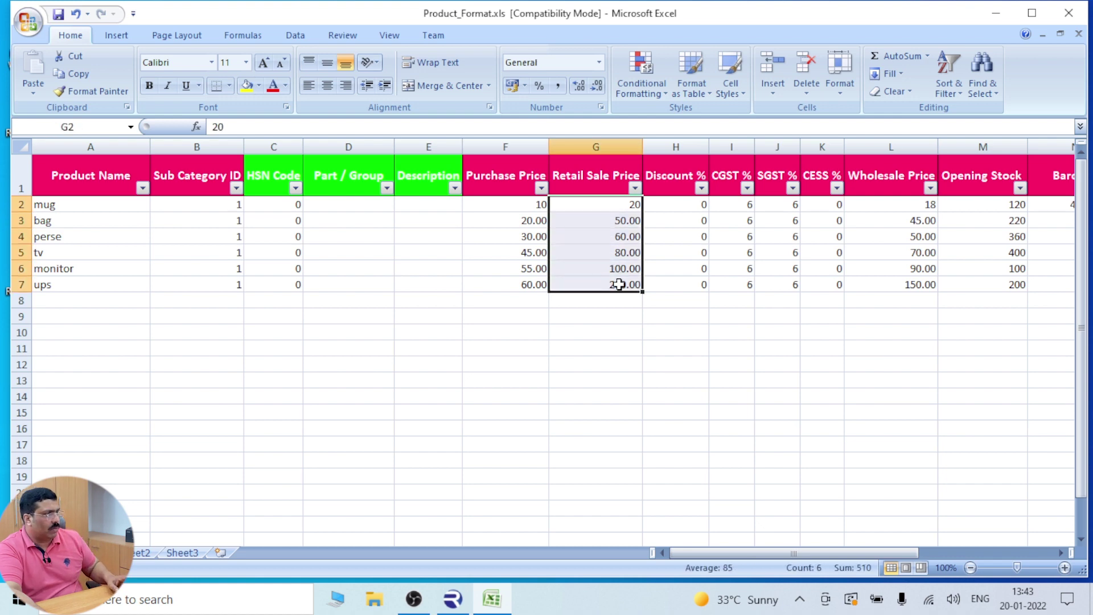
pyautogui.hotkey('ctrl', 'c')
pyautogui.moveTo(871, 553); pyautogui.dragTo(919, 551)
pyautogui.click(1030, 205)
pyautogui.hotkey('ctrl', 'v')
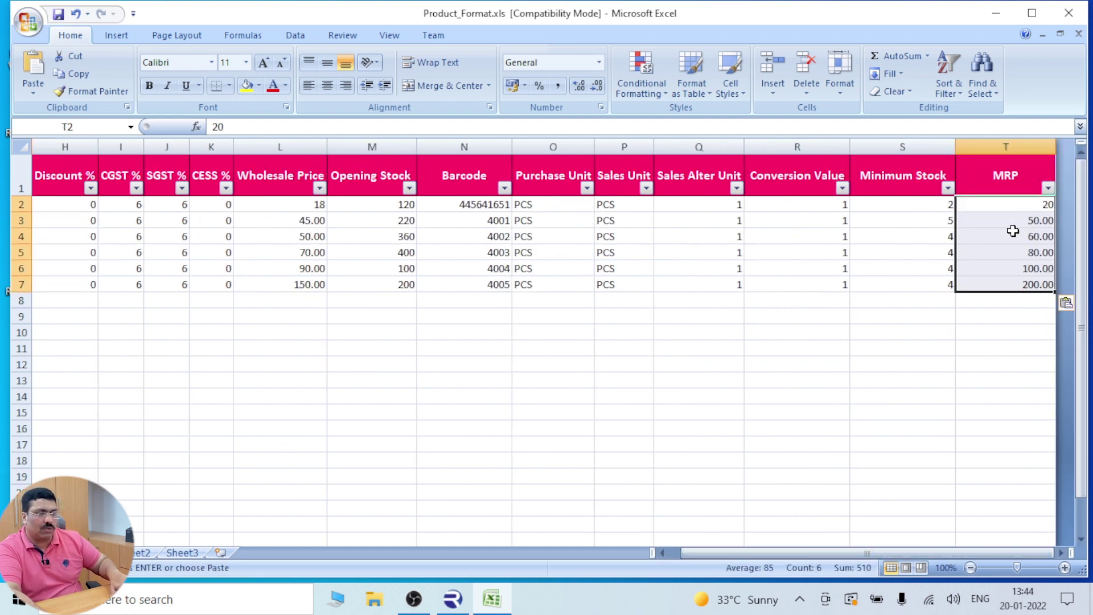
pyautogui.click(322, 377)
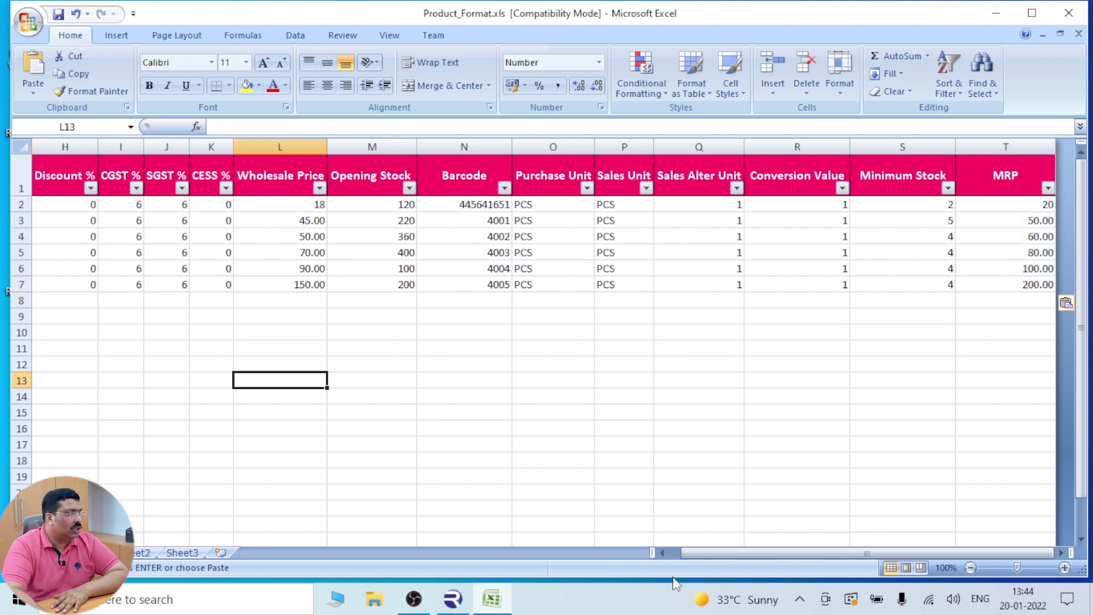
# Enter the stray text DSGTRD in cell E11 and try to enter AED as a Sub Category ID in cell B9
pyautogui.moveTo(743, 553); pyautogui.dragTo(730, 551)
pyautogui.moveTo(66, 300); pyautogui.dragTo(859, 493)
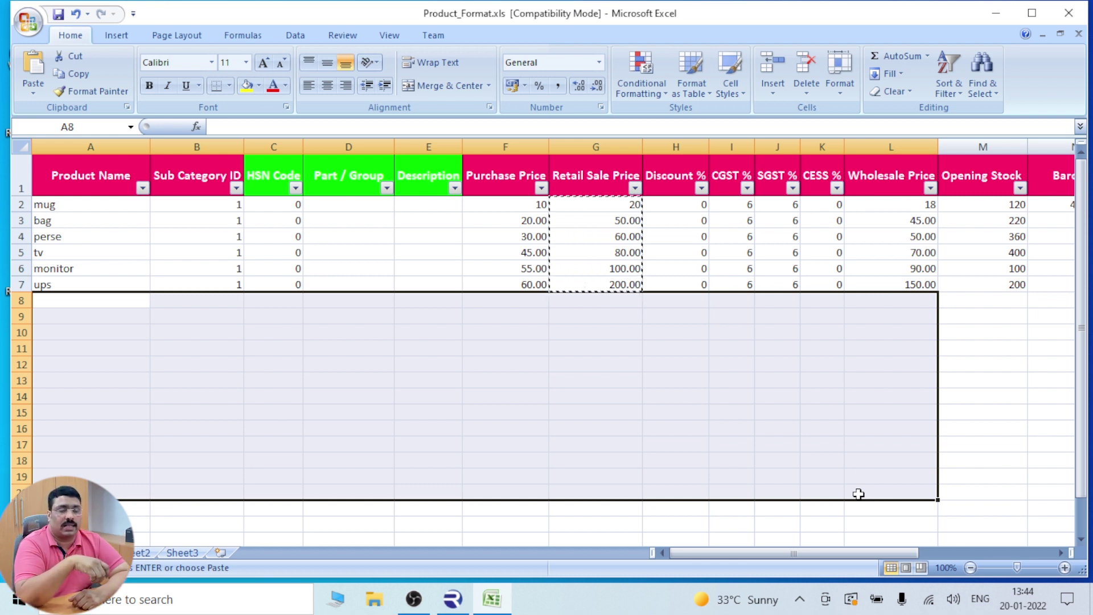
pyautogui.click(1012, 444)
pyautogui.click(409, 345)
pyautogui.write('DSGTRD')
pyautogui.press('Return')
pyautogui.click(176, 319)
pyautogui.write('AED')
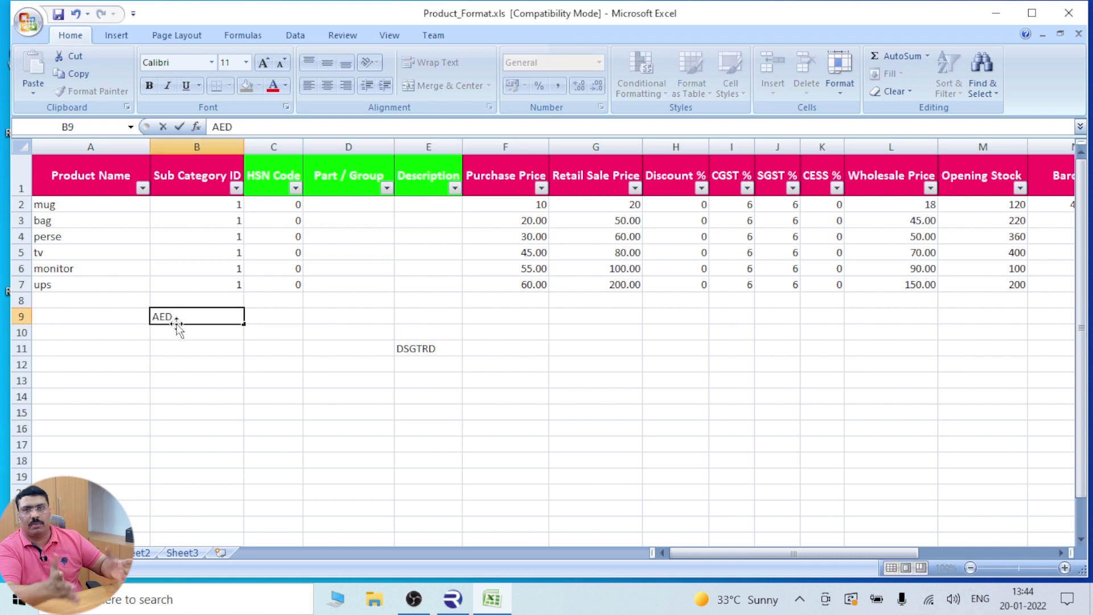
pyautogui.press('Return')
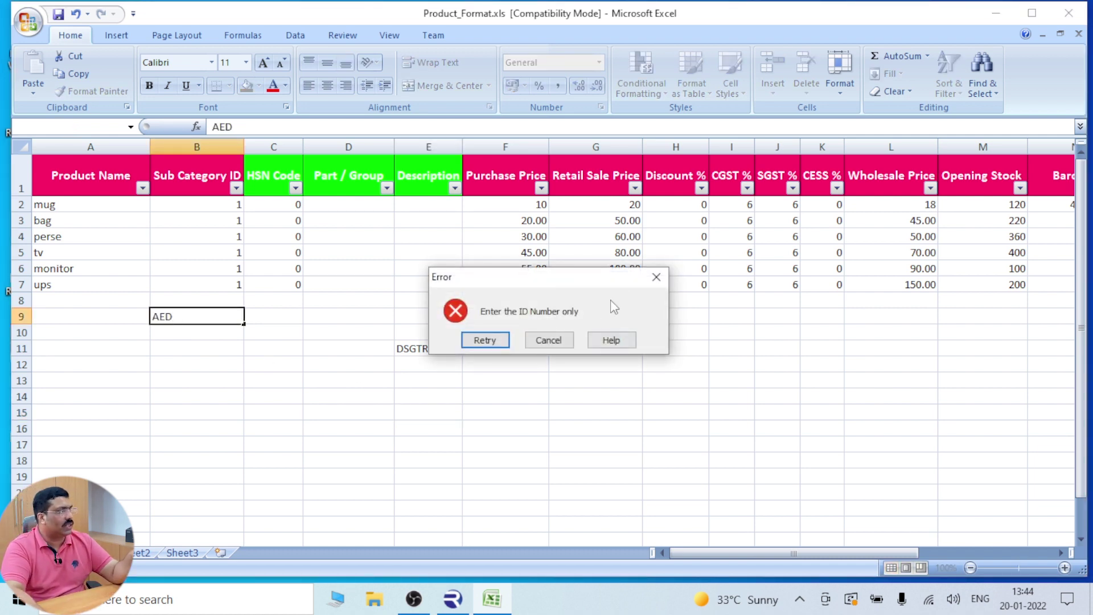
pyautogui.click(656, 277)
pyautogui.click(505, 427)
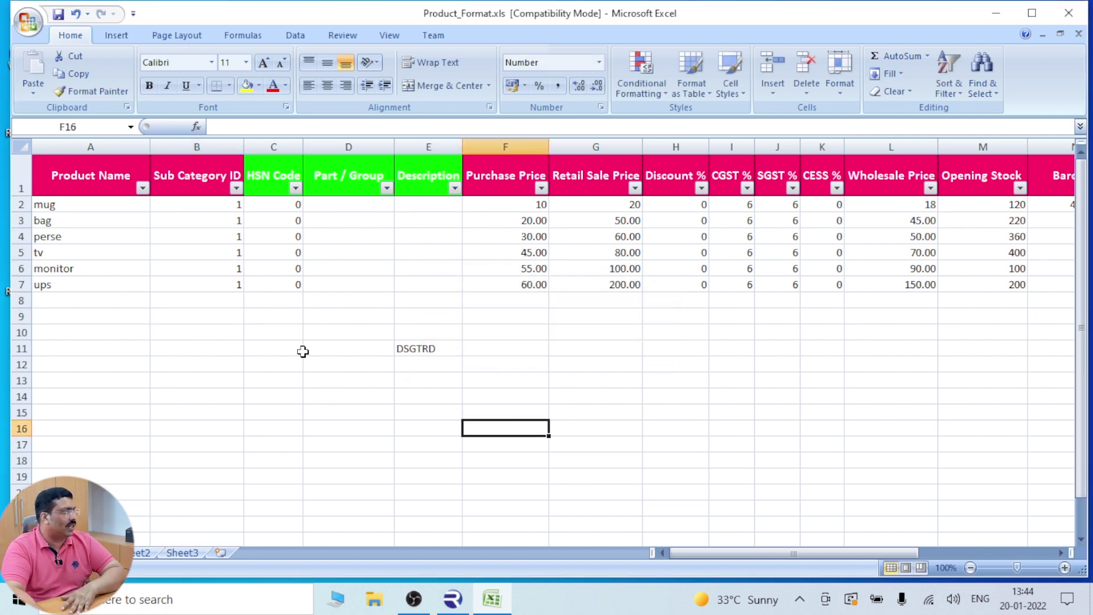
# Delete rows 8 to 18 below the last product to clear any stray content
pyautogui.moveTo(18, 300); pyautogui.dragTo(20, 462)
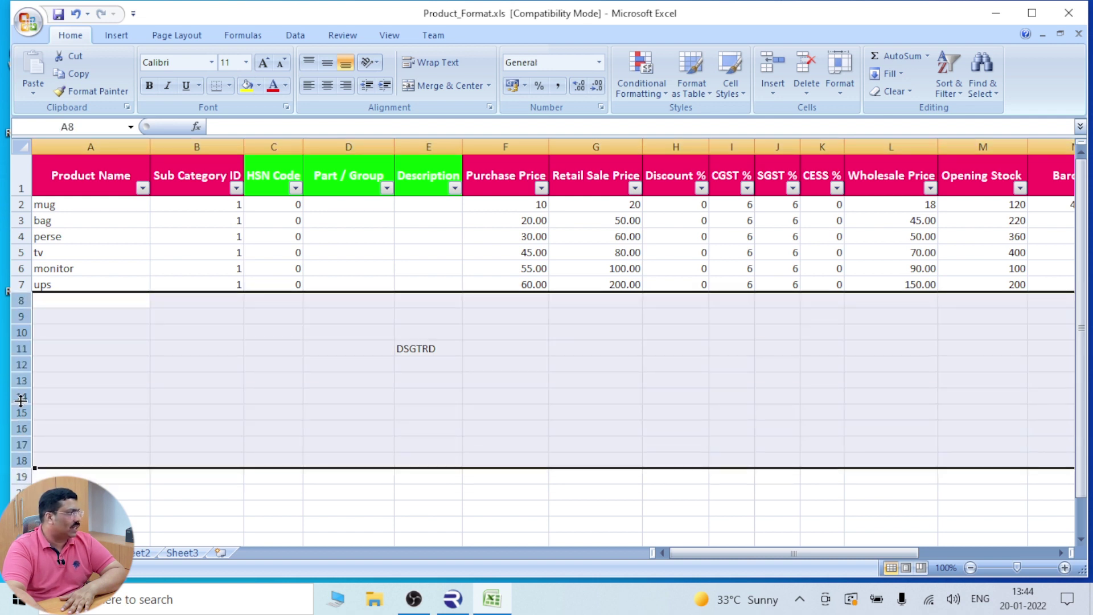
pyautogui.rightClick(20, 405)
pyautogui.click(62, 301)
pyautogui.click(426, 441)
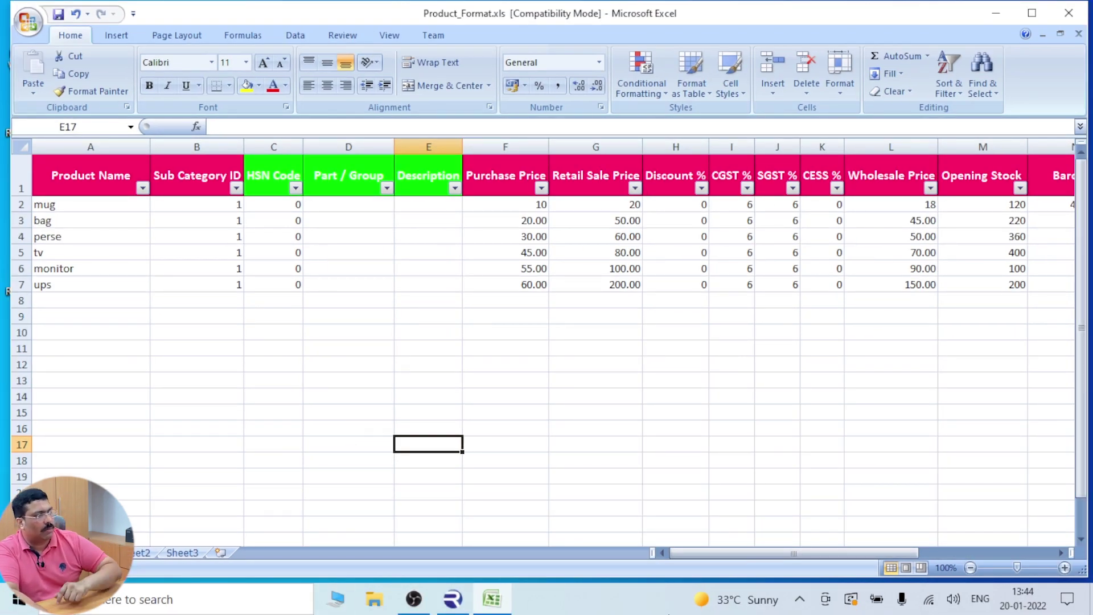
# Review all the product columns through MRP and save the Product_Format.xls workbook
pyautogui.moveTo(740, 553); pyautogui.dragTo(940, 508)
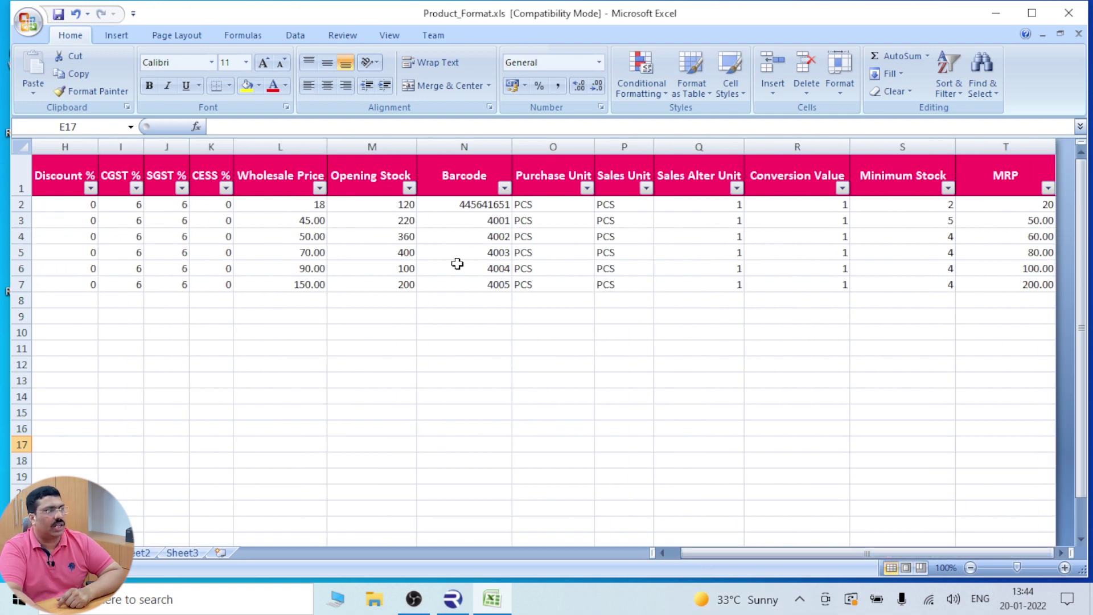
pyautogui.moveTo(766, 553); pyautogui.dragTo(689, 553)
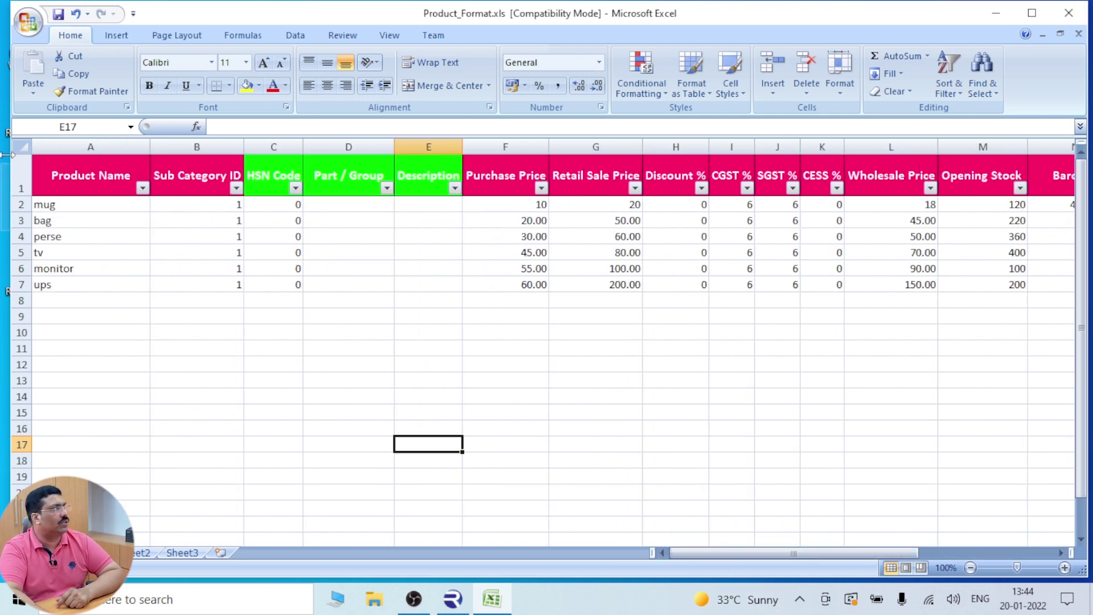
pyautogui.click(59, 17)
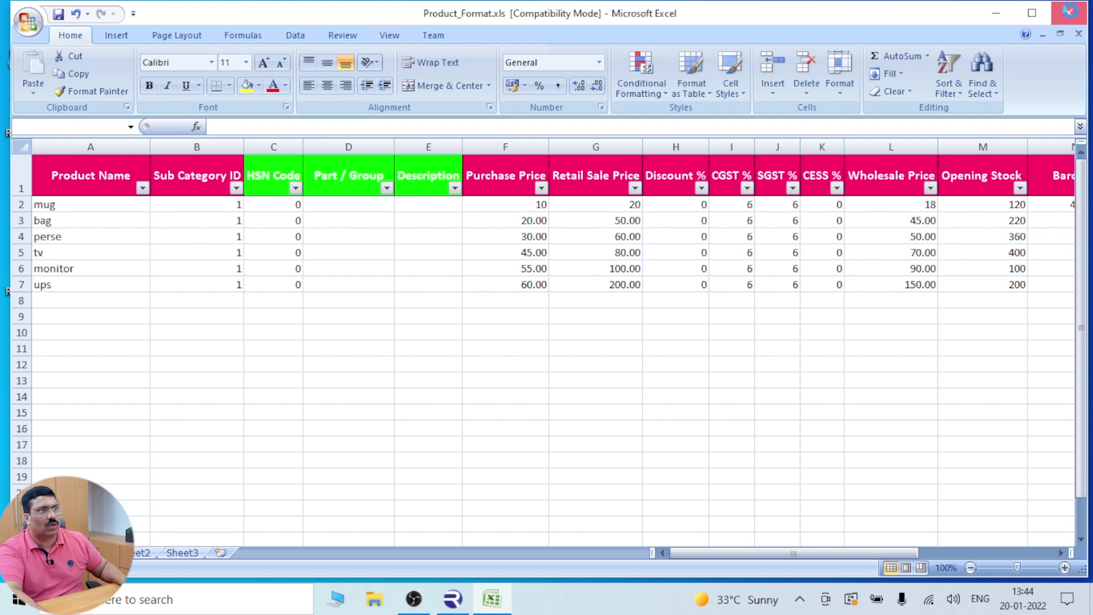
# Close the Product_Format.xls workbook, switch to Raintech POS Hypermarket and open the product import/export window
pyautogui.click(1069, 12)
pyautogui.moveTo(414, 599)
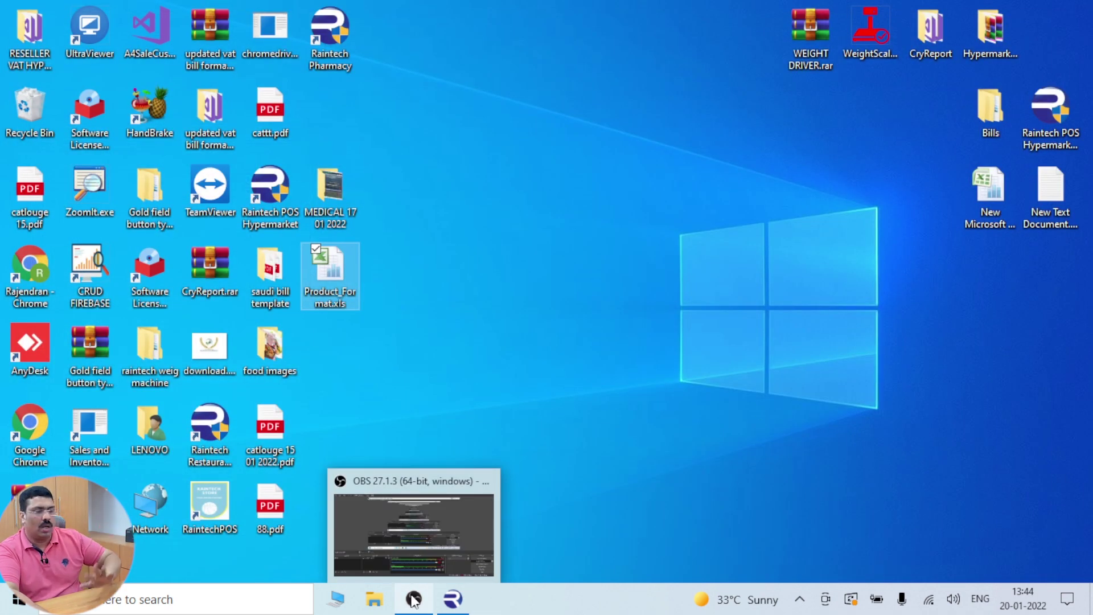
pyautogui.click(453, 600)
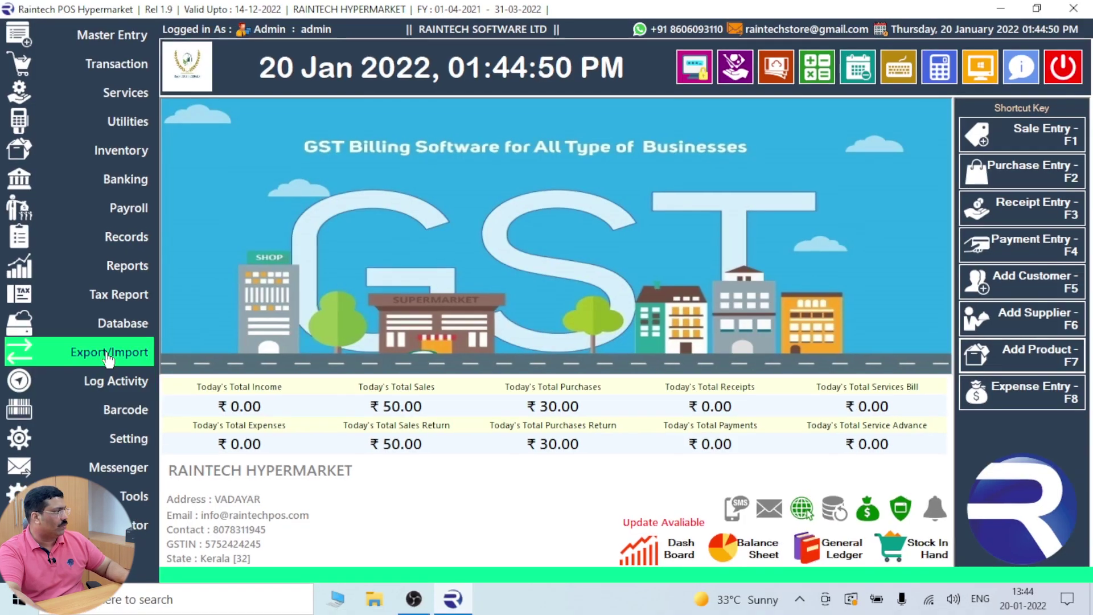
pyautogui.click(216, 341)
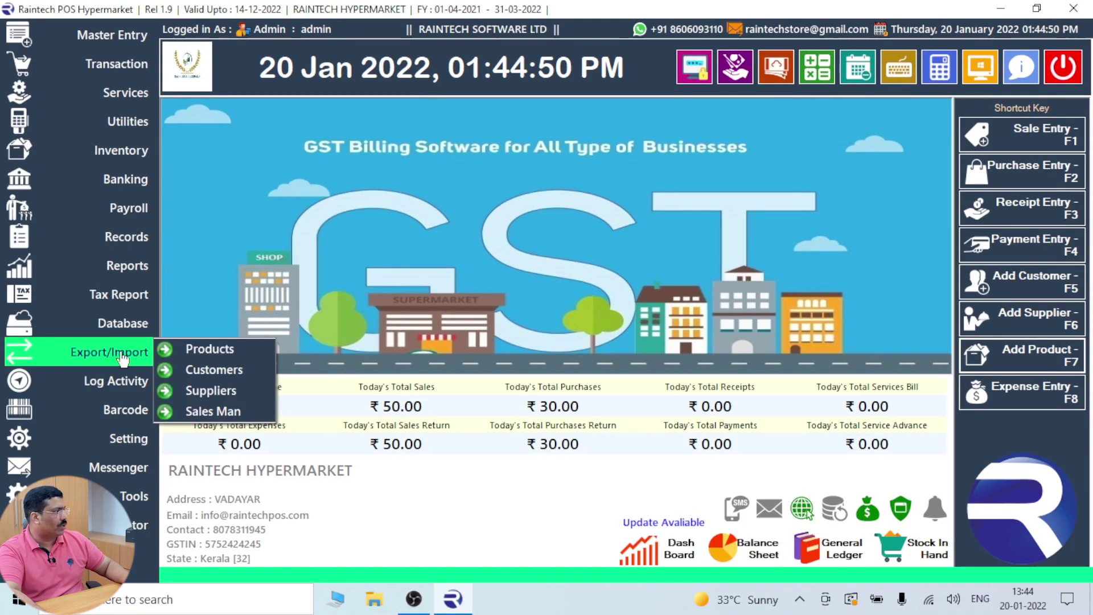
pyautogui.click(183, 350)
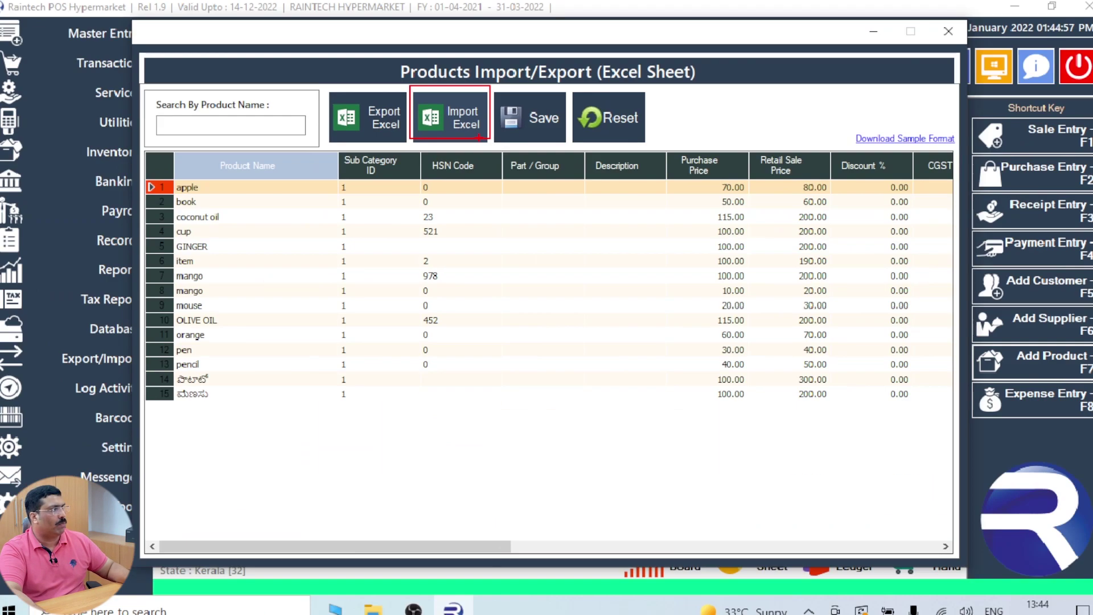
# Import Product_Format.xls from the Desktop into the product import/export list
pyautogui.click(449, 121)
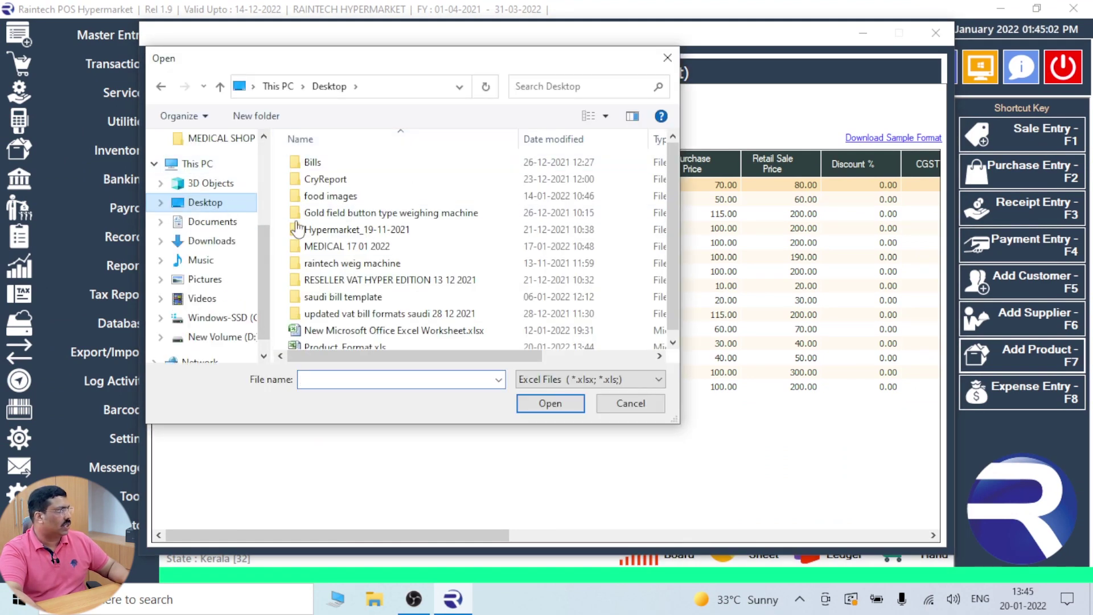
pyautogui.scroll(-1, 493, 291)
pyautogui.click(342, 341)
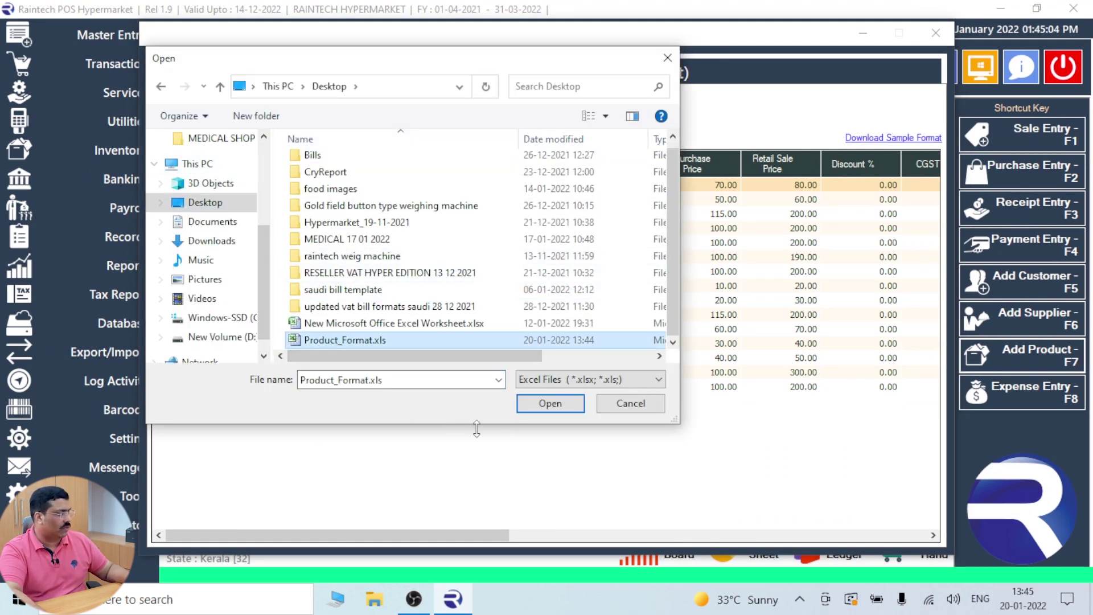
pyautogui.click(551, 404)
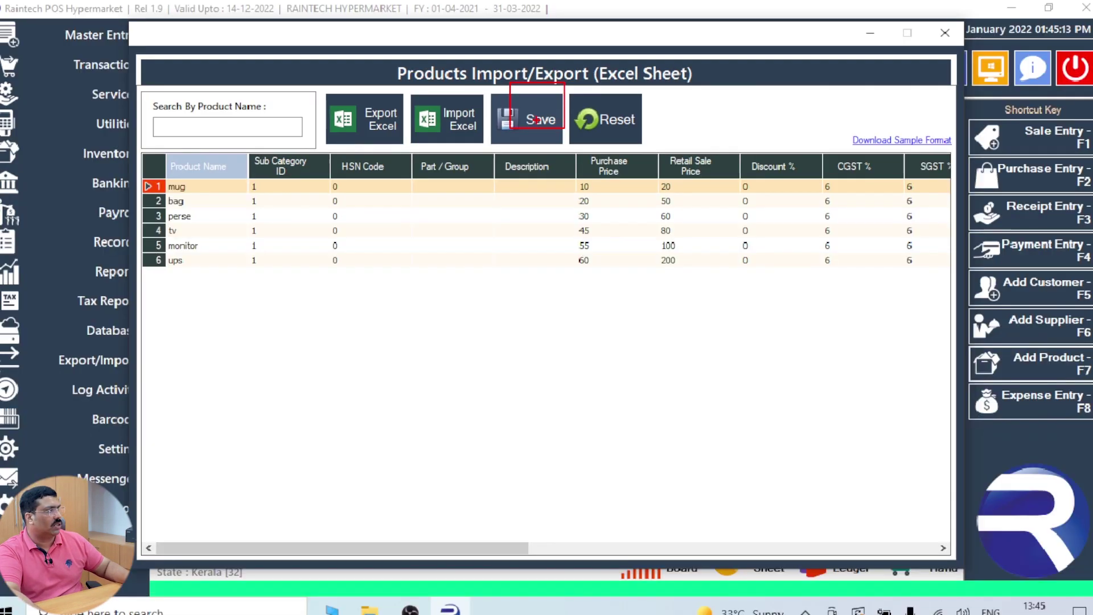
# Save the six imported products to the product database and close the import/export window
pyautogui.click(512, 149)
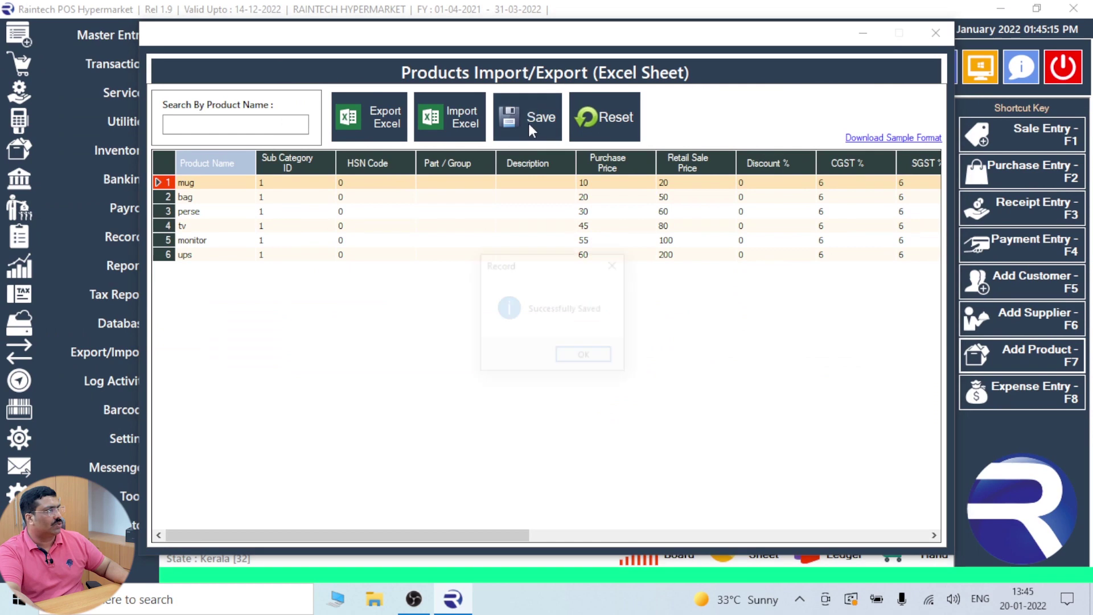
pyautogui.click(585, 357)
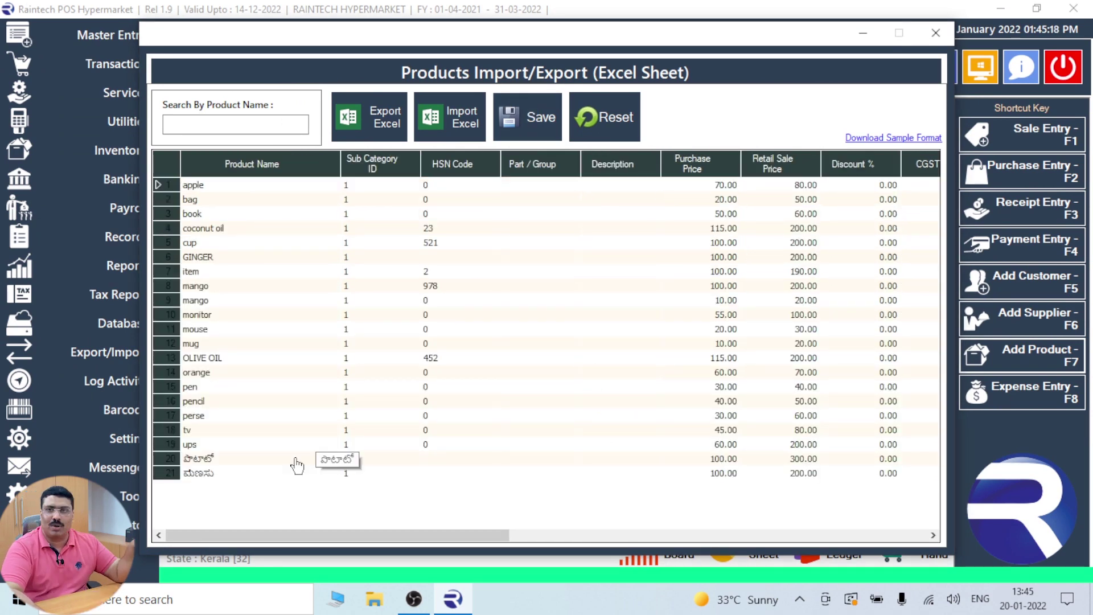
pyautogui.click(936, 33)
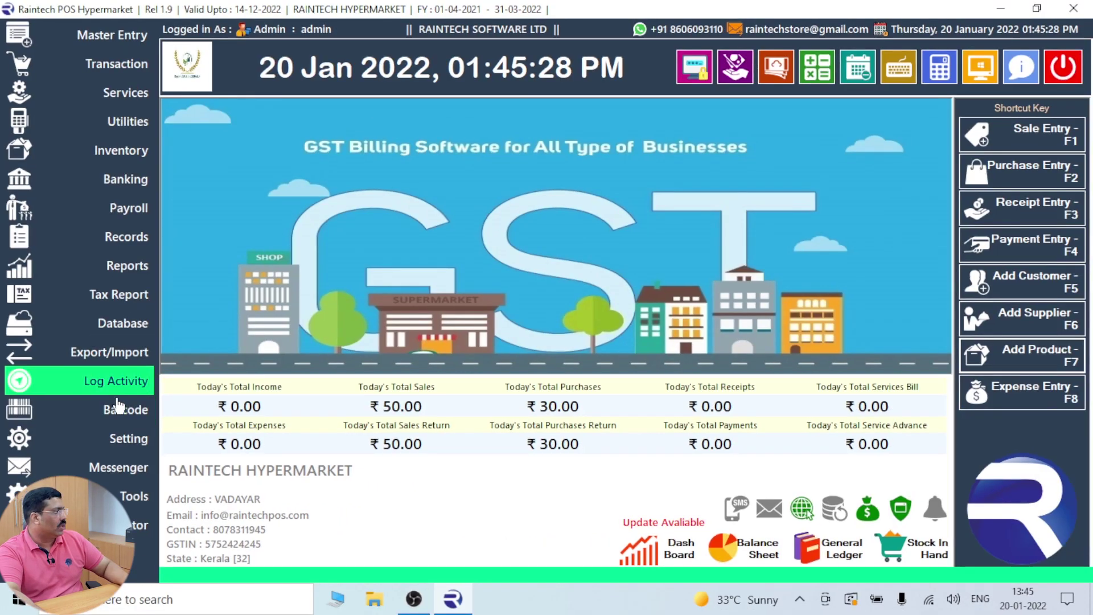
# Open the general barcode label printing window and deselect all the products
pyautogui.click(81, 412)
pyautogui.click(242, 407)
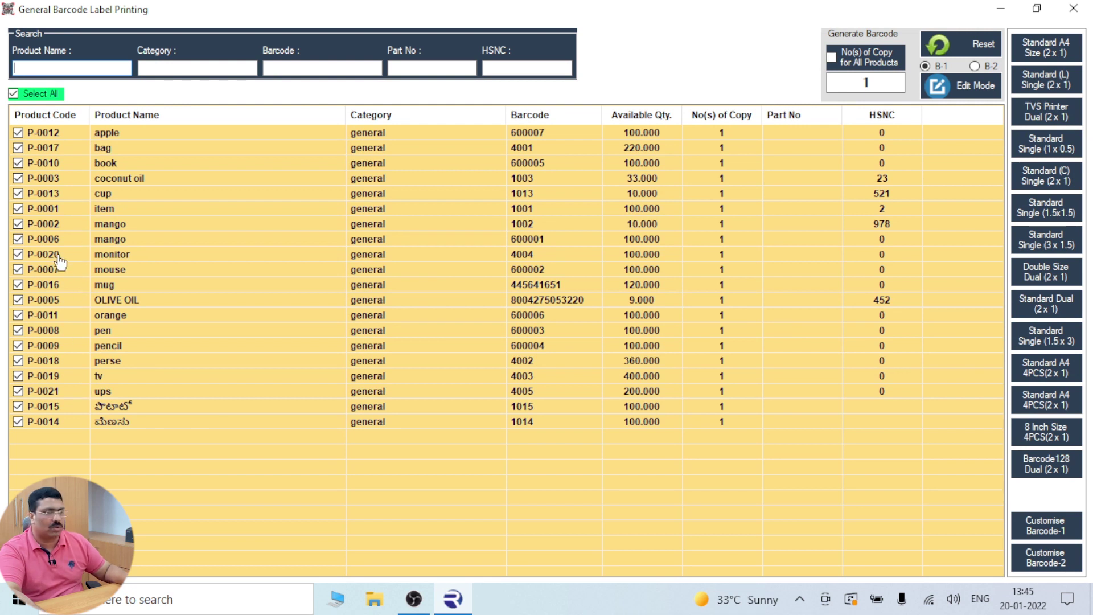
pyautogui.click(14, 94)
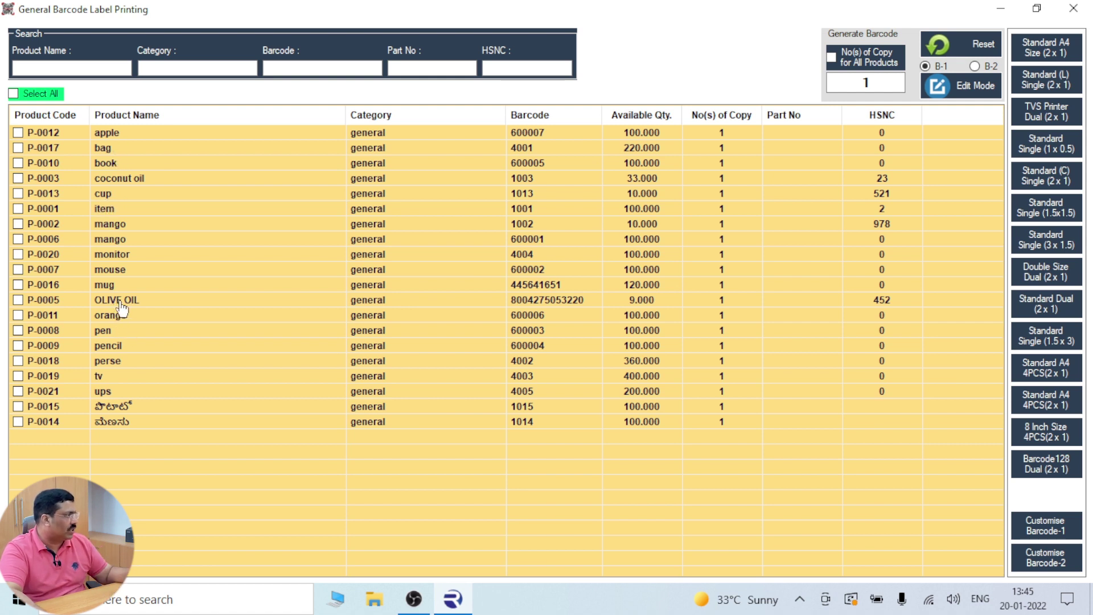
# Mark the imported products mug, perse, tv and ups for barcode label printing
pyautogui.click(121, 285)
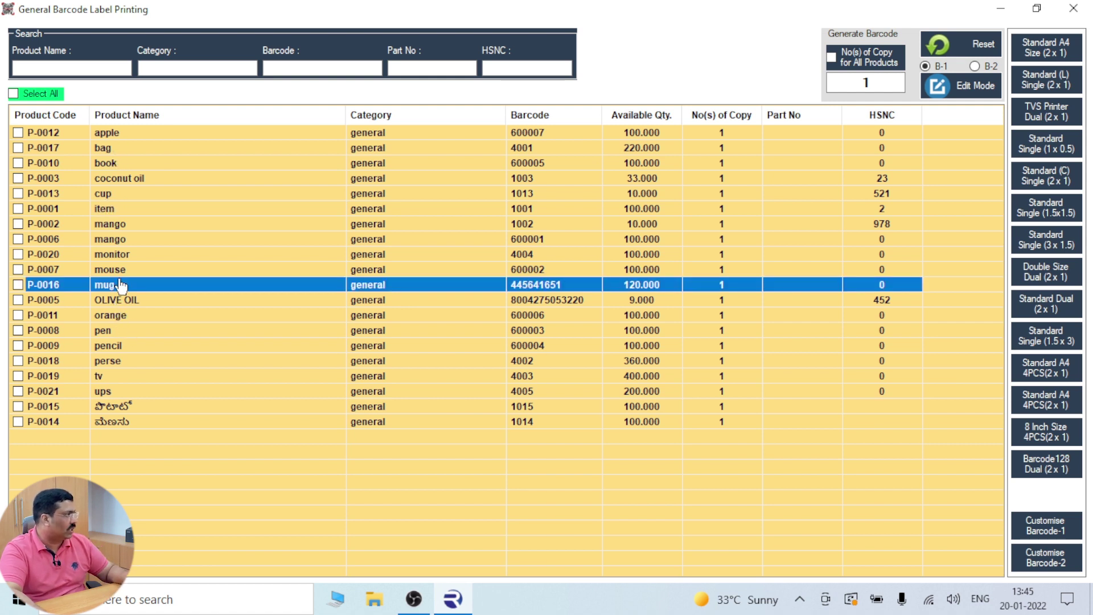
pyautogui.click(132, 362)
pyautogui.click(126, 377)
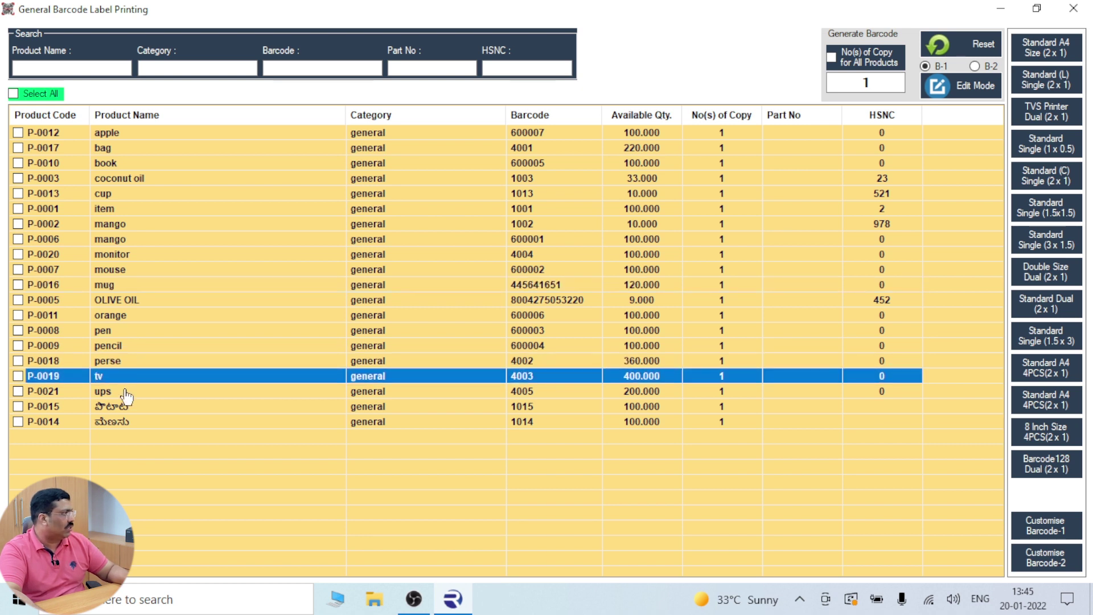
pyautogui.click(127, 391)
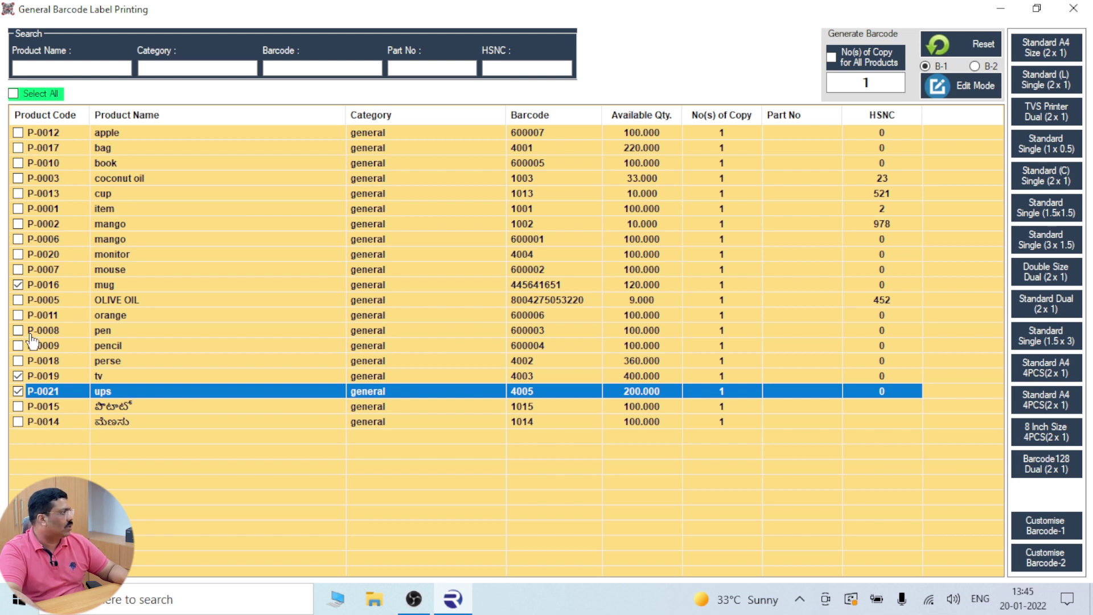
pyautogui.click(19, 376)
pyautogui.click(18, 376)
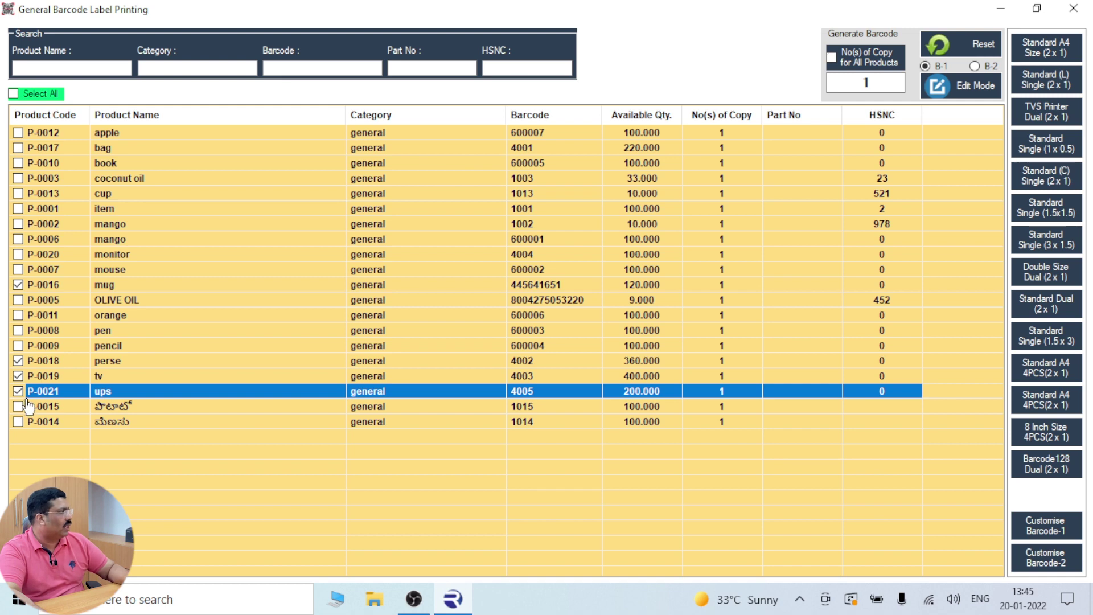